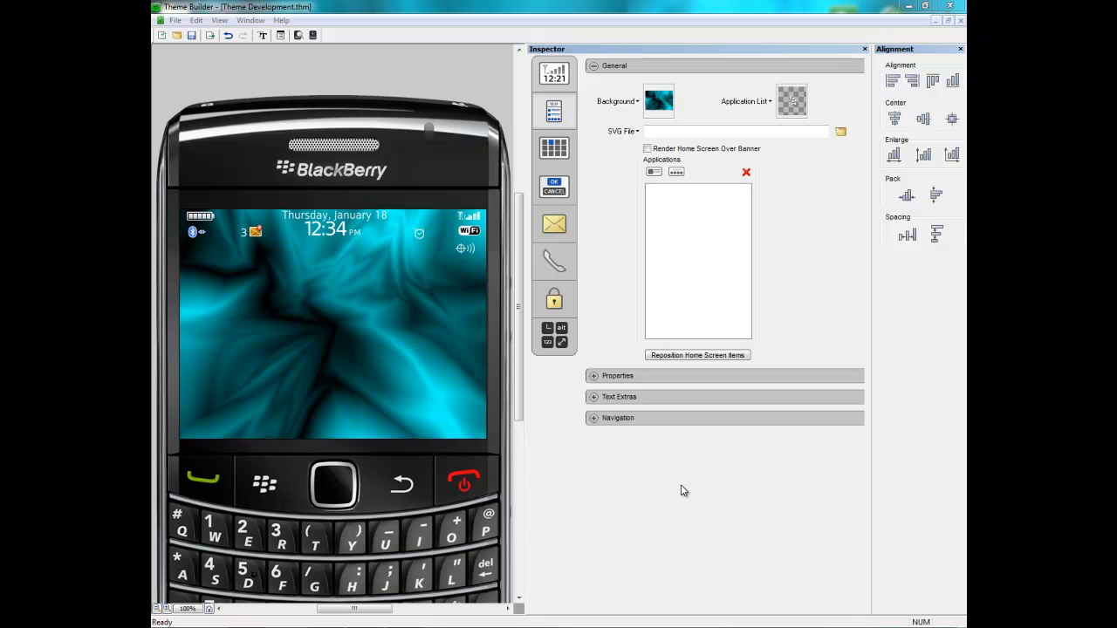
# - Open the homescreen banner settings and set the Time font to Bodoni MT Black
pyautogui.click(553, 77)
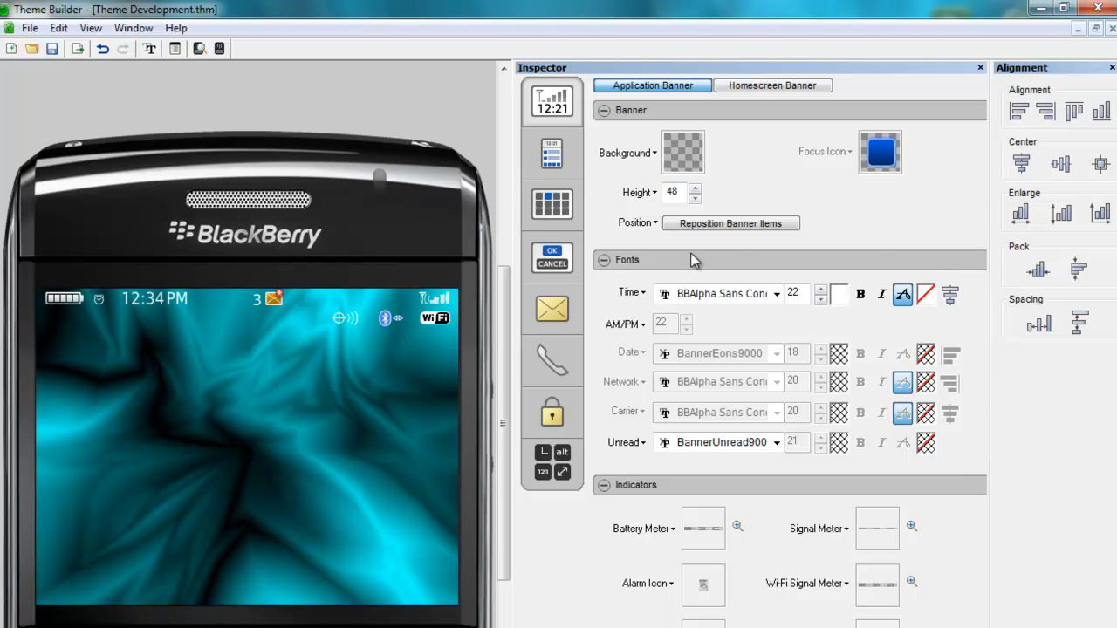
pyautogui.click(762, 88)
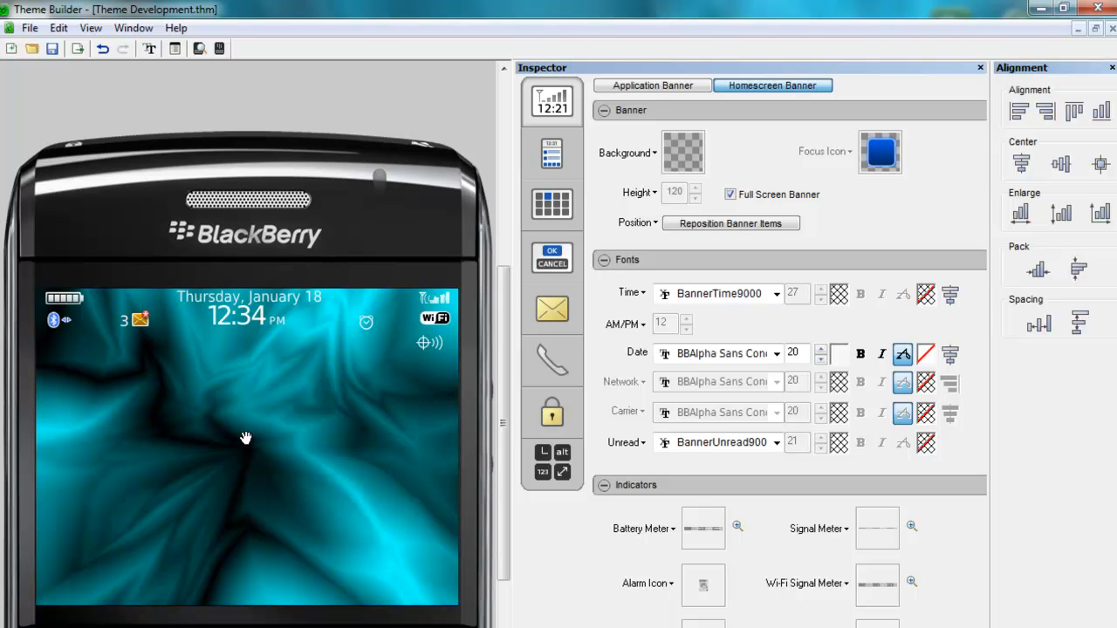
pyautogui.click(775, 294)
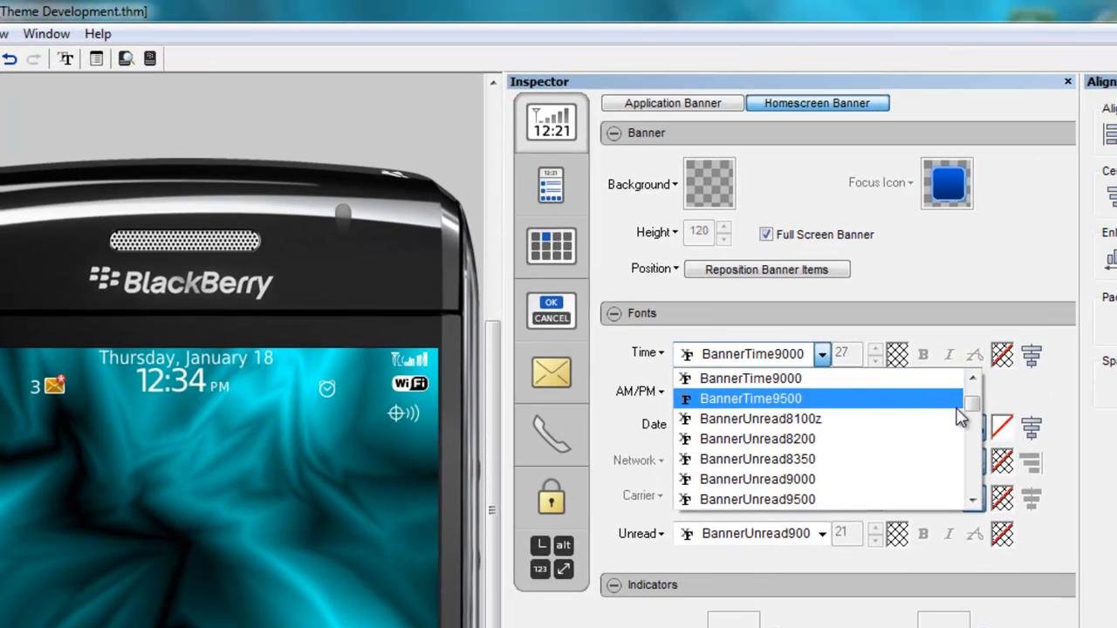
pyautogui.moveTo(971, 403); pyautogui.dragTo(972, 424)
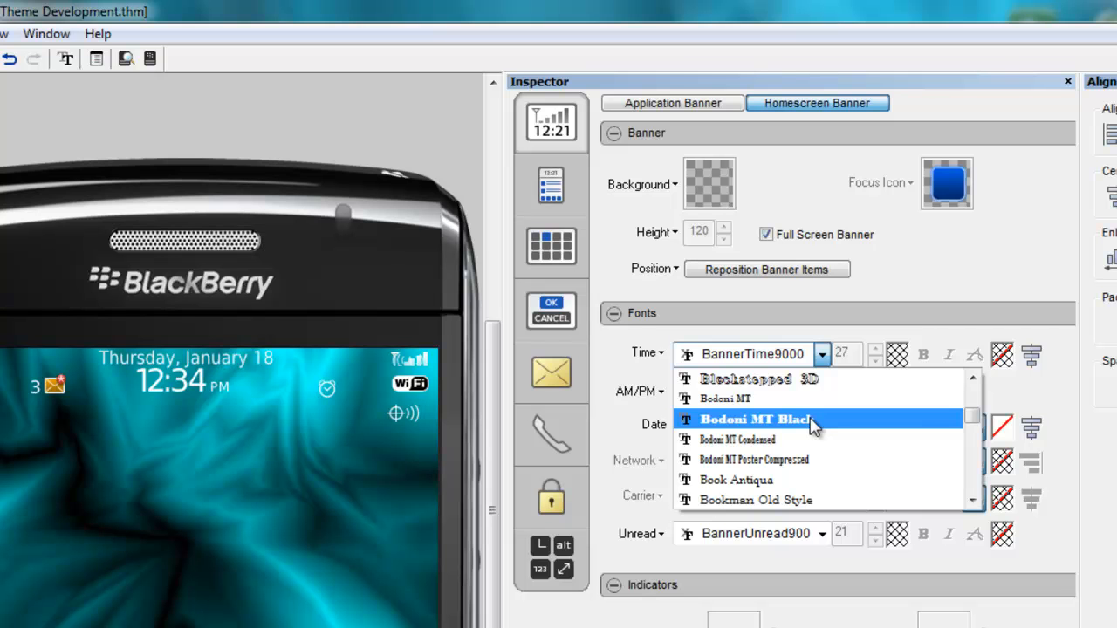
pyautogui.click(756, 420)
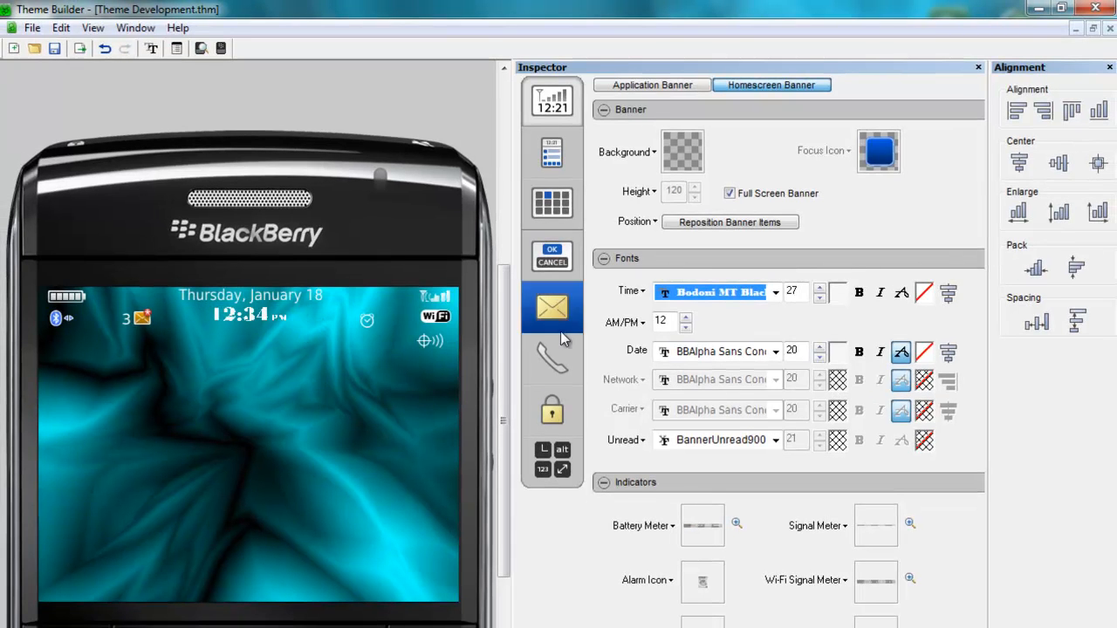
pyautogui.click(903, 297)
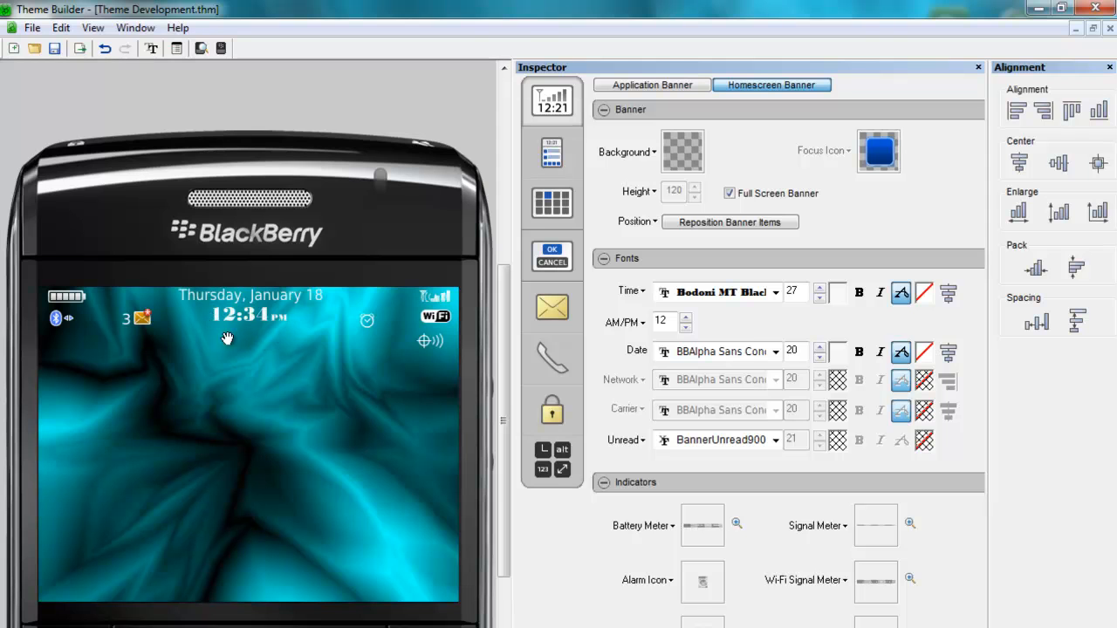
# - Set the homescreen banner Date font to Bodoni MT Black
pyautogui.click(775, 351)
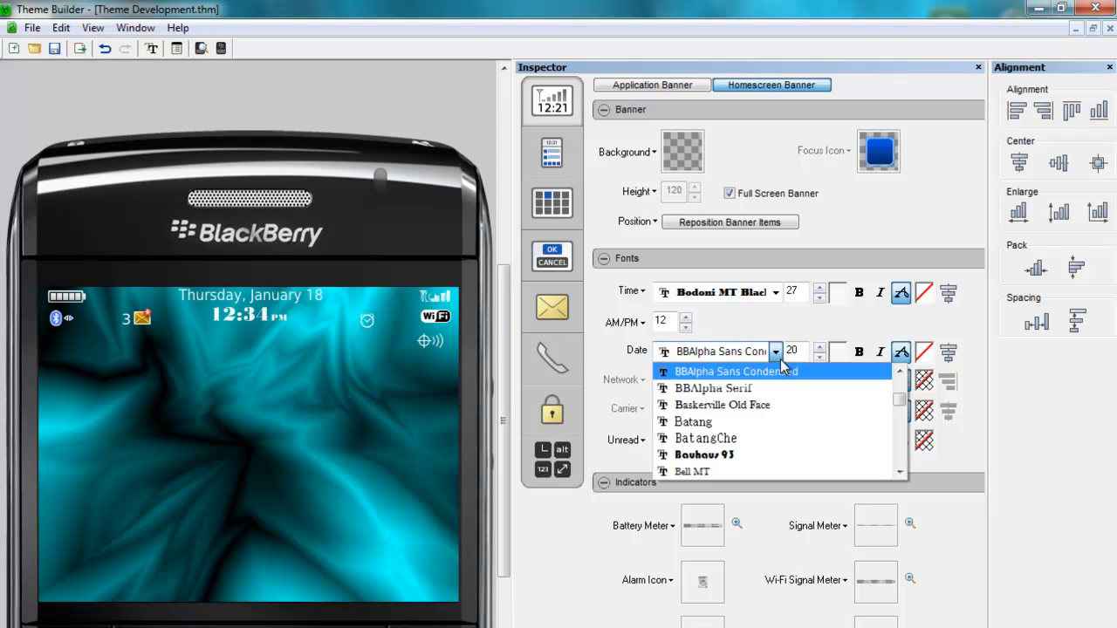
pyautogui.click(900, 447)
pyautogui.click(901, 447)
pyautogui.click(755, 405)
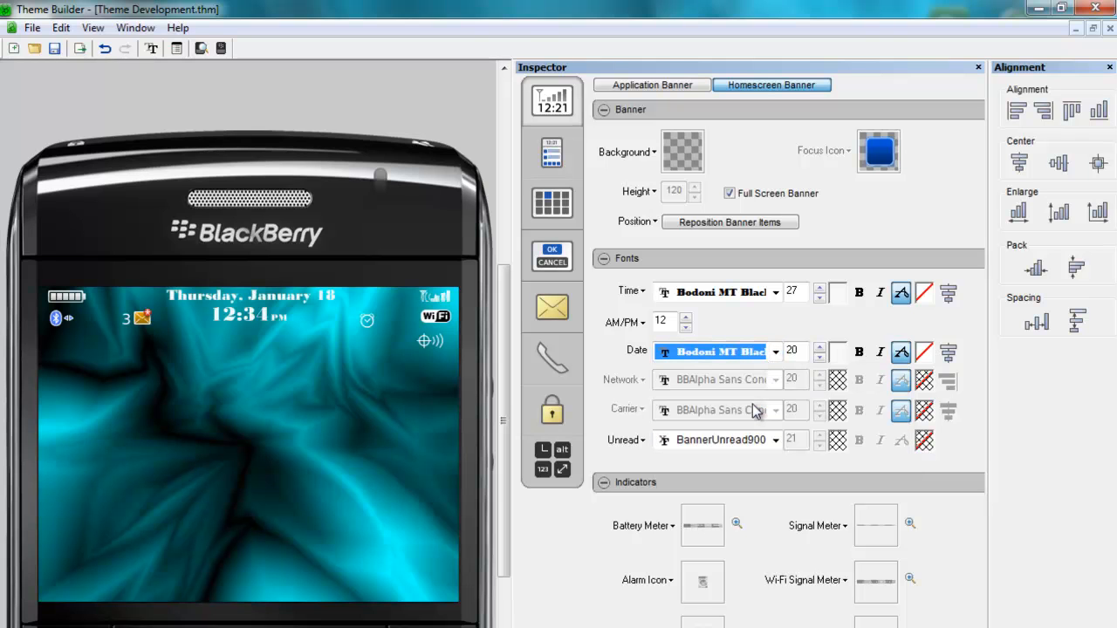
# - Set the homescreen banner Unread font to Bodoni MT Black
pyautogui.click(775, 440)
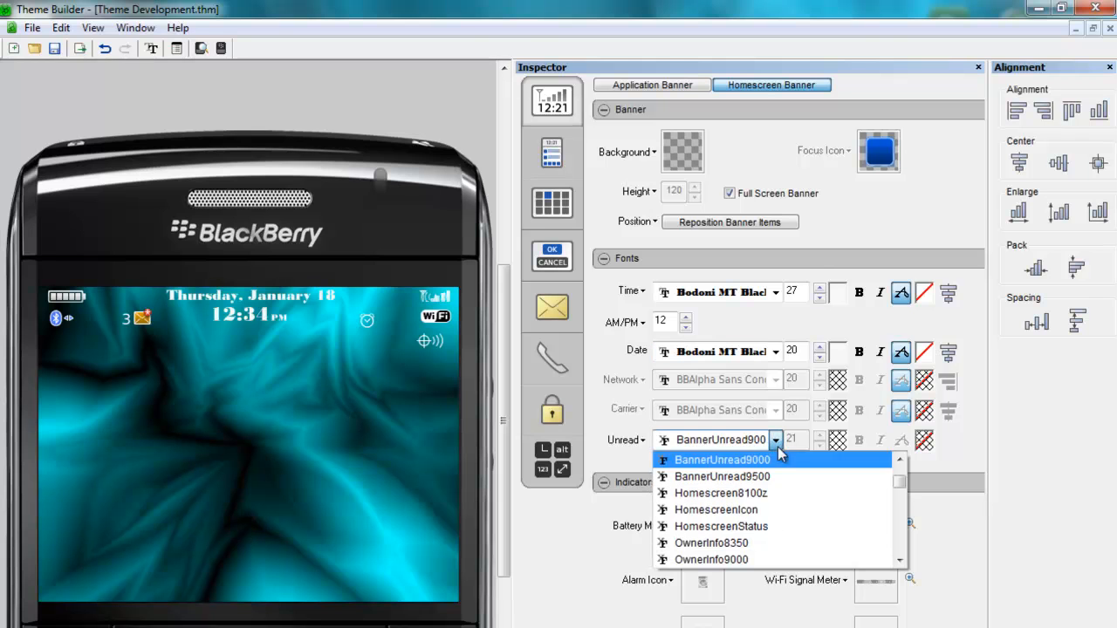
pyautogui.moveTo(903, 485); pyautogui.dragTo(903, 495)
pyautogui.click(855, 494)
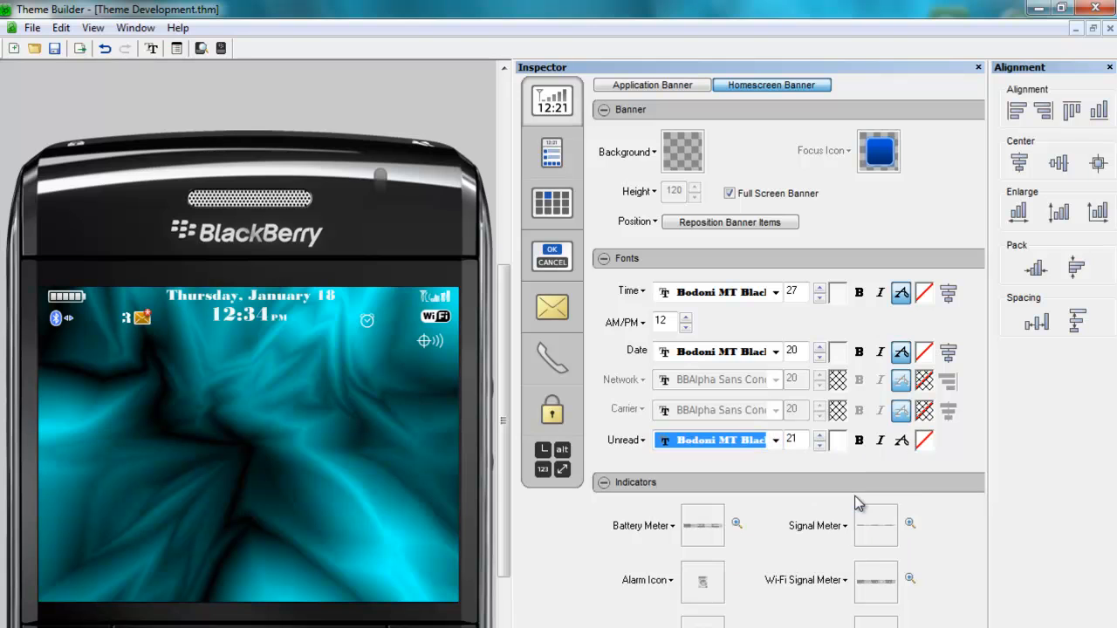
pyautogui.click(900, 440)
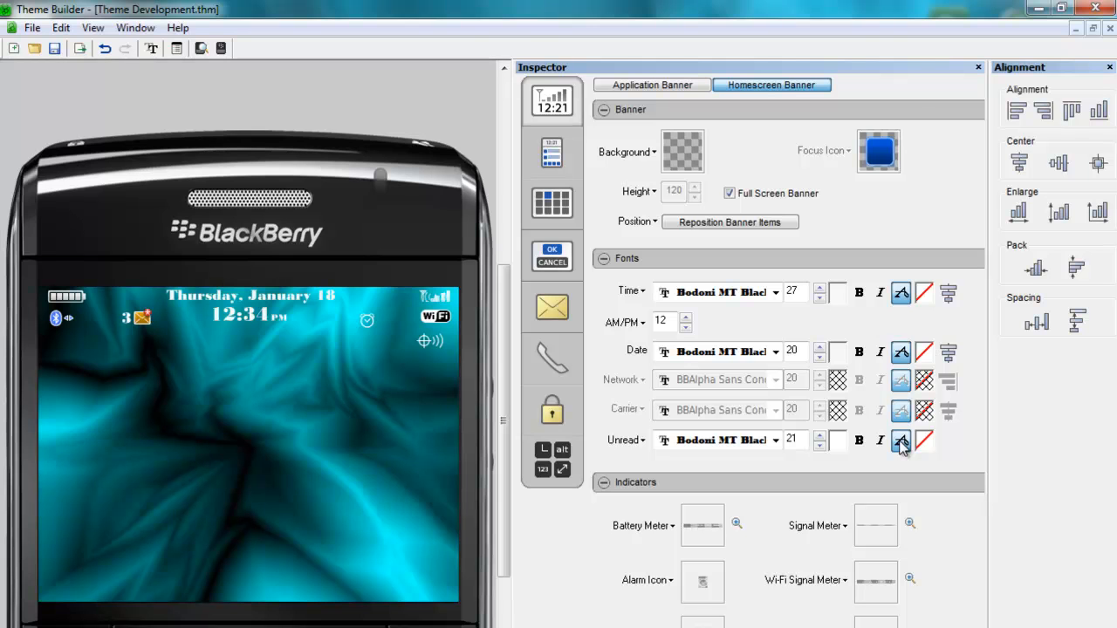
# - Switch to the application banner and set its Time font to Bodoni MT Black
pyautogui.click(647, 87)
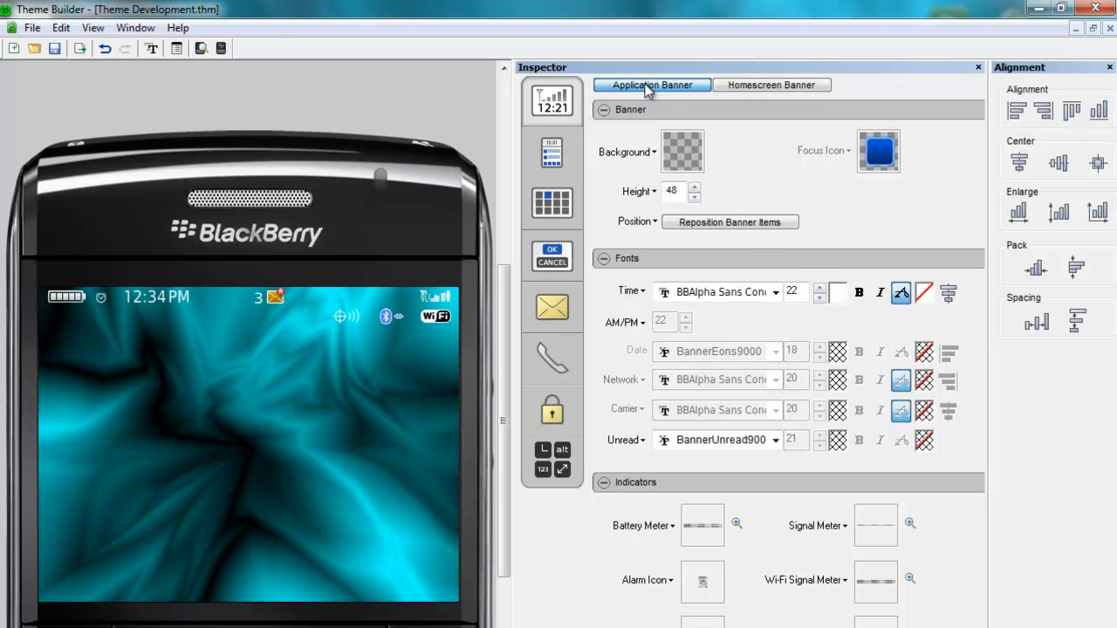
pyautogui.click(776, 292)
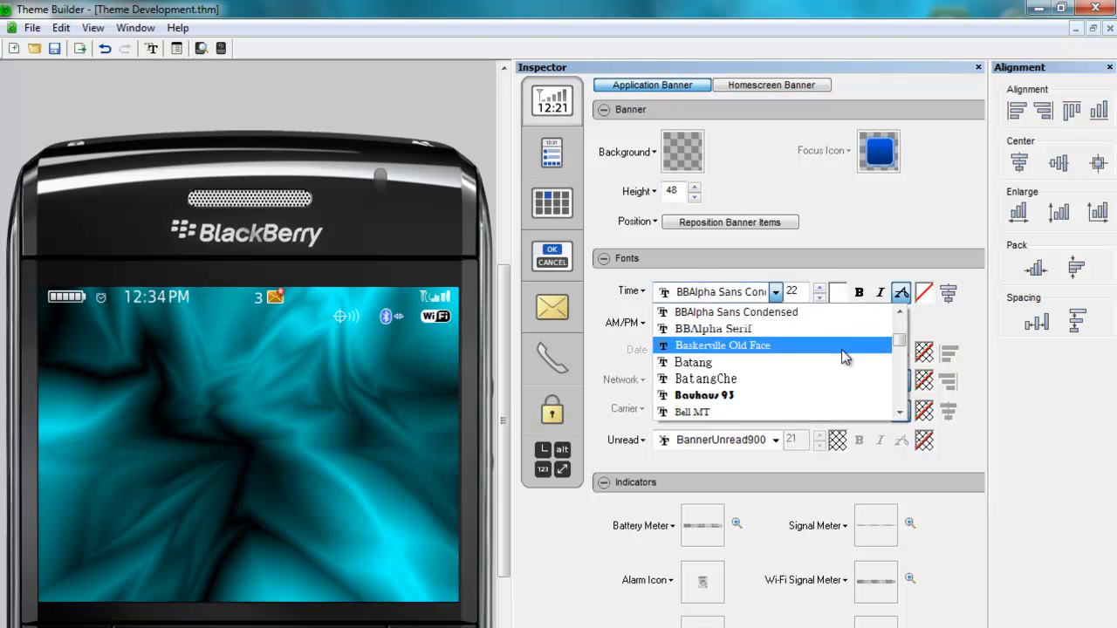
pyautogui.scroll(-4, 890, 375)
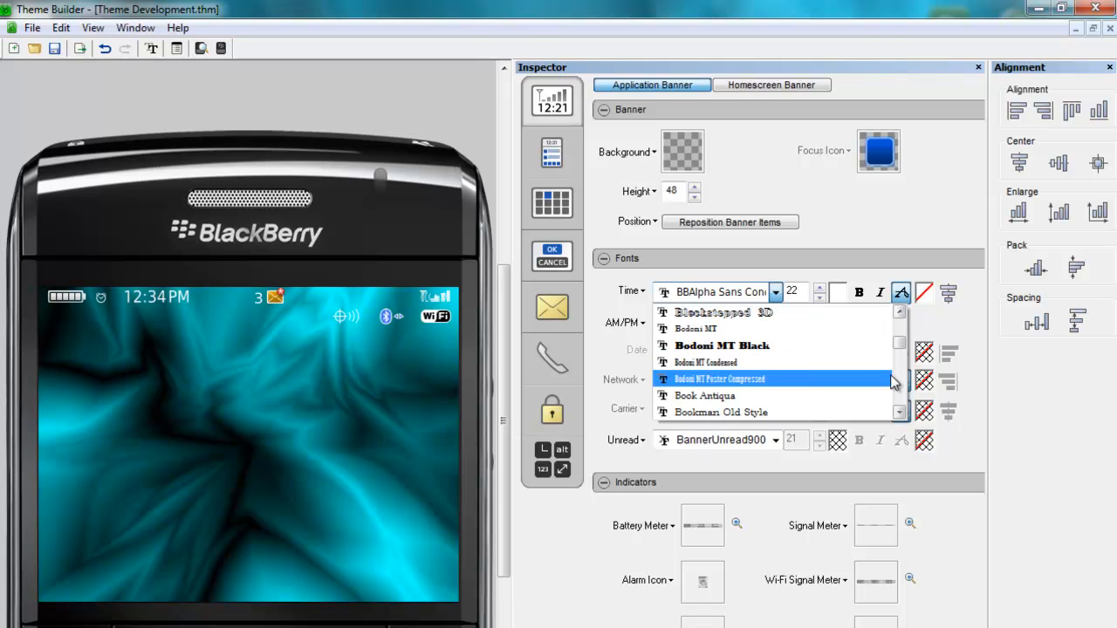
pyautogui.click(779, 346)
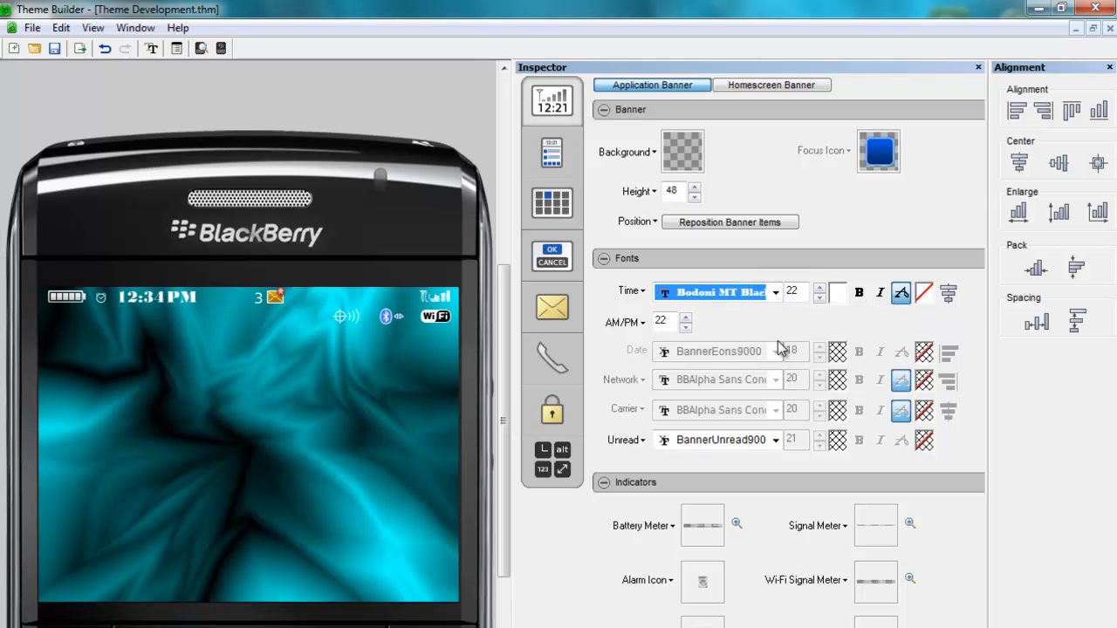
# - Set the application banner Unread font to Bodoni MT Black
pyautogui.click(776, 440)
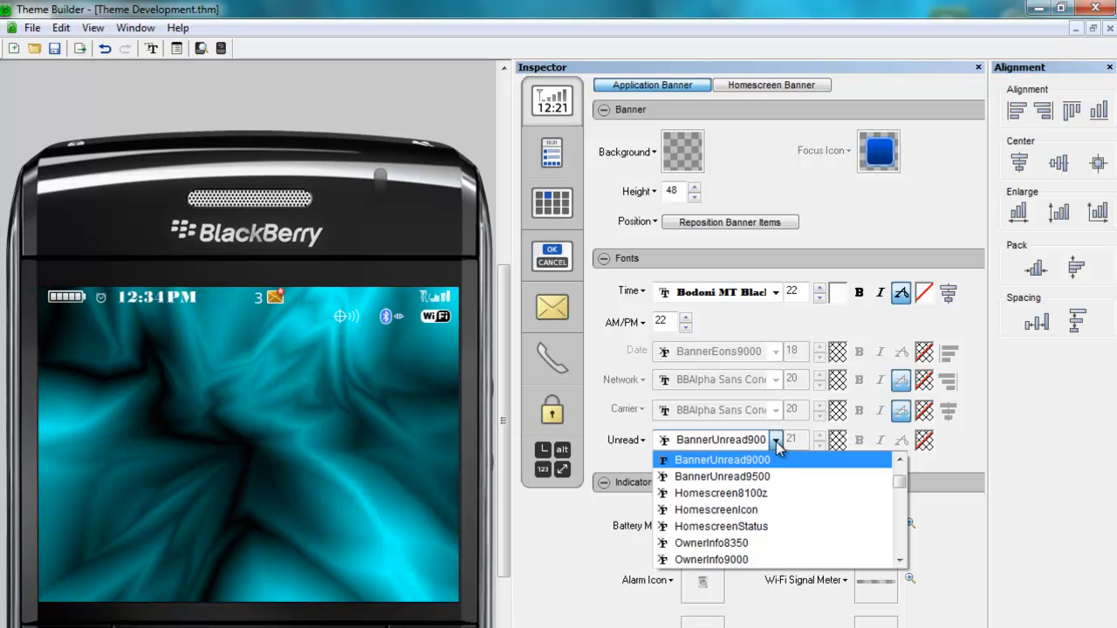
pyautogui.click(901, 523)
pyautogui.scroll(-7, 903, 528)
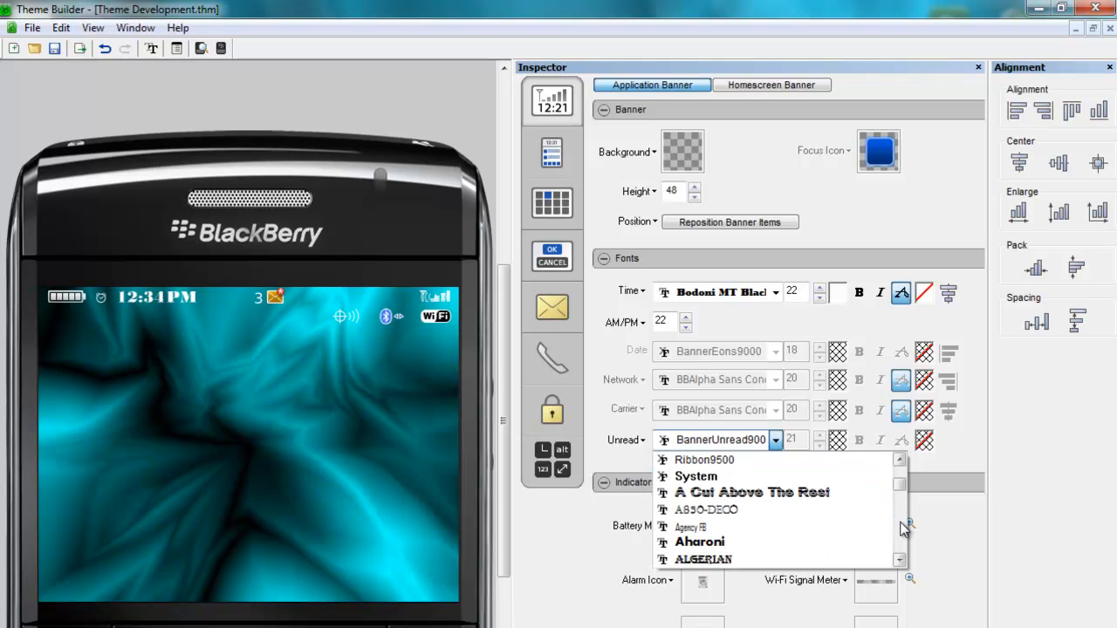
pyautogui.scroll(-6, 903, 528)
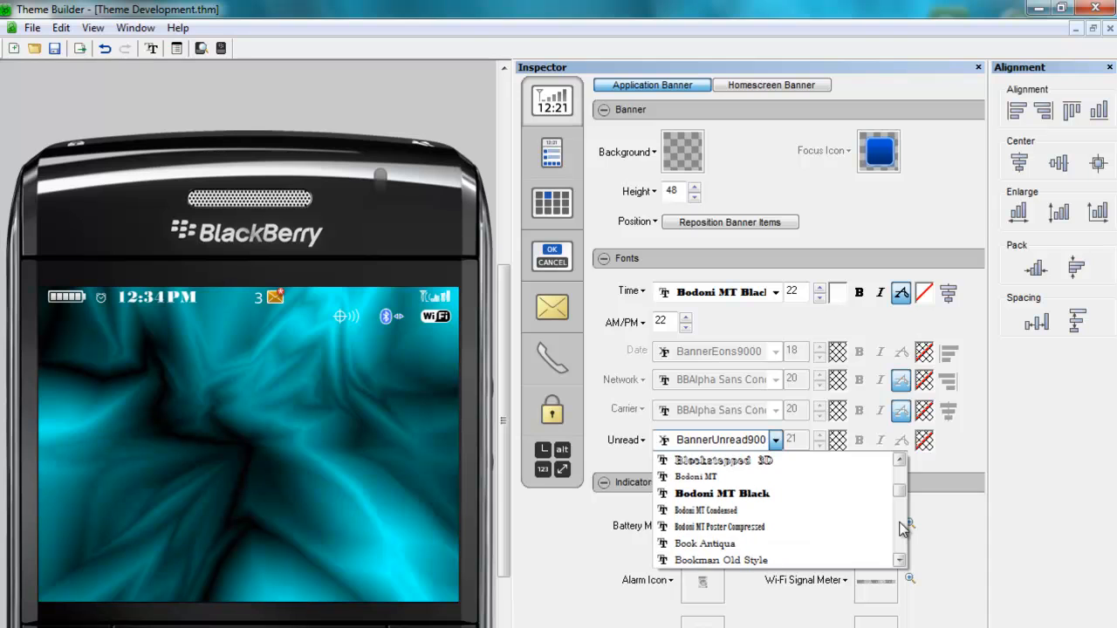
pyautogui.click(811, 494)
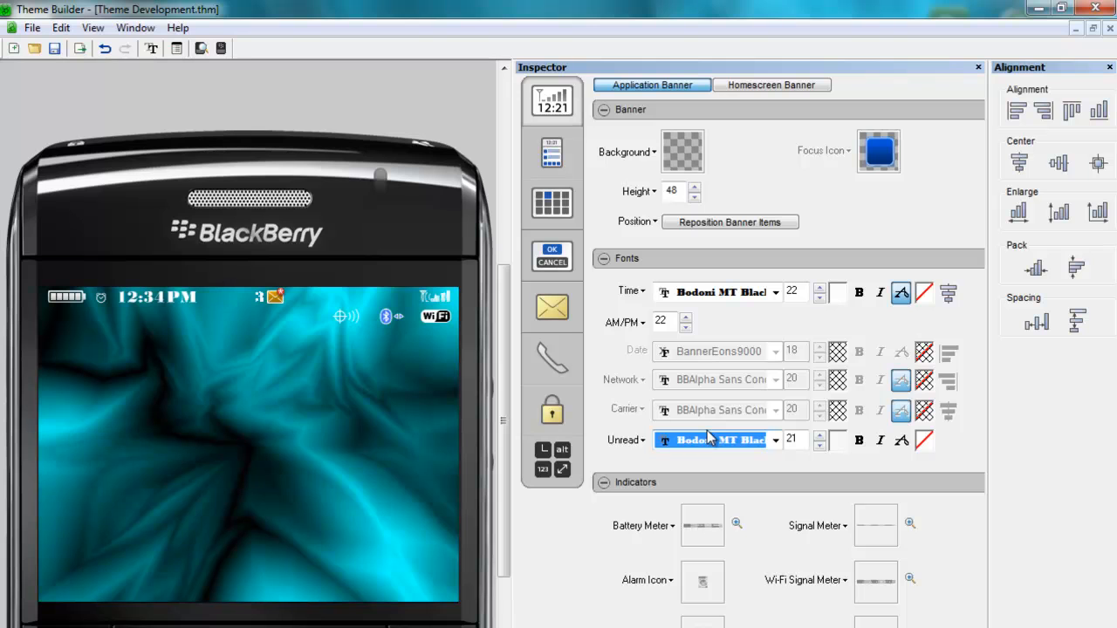
pyautogui.click(905, 444)
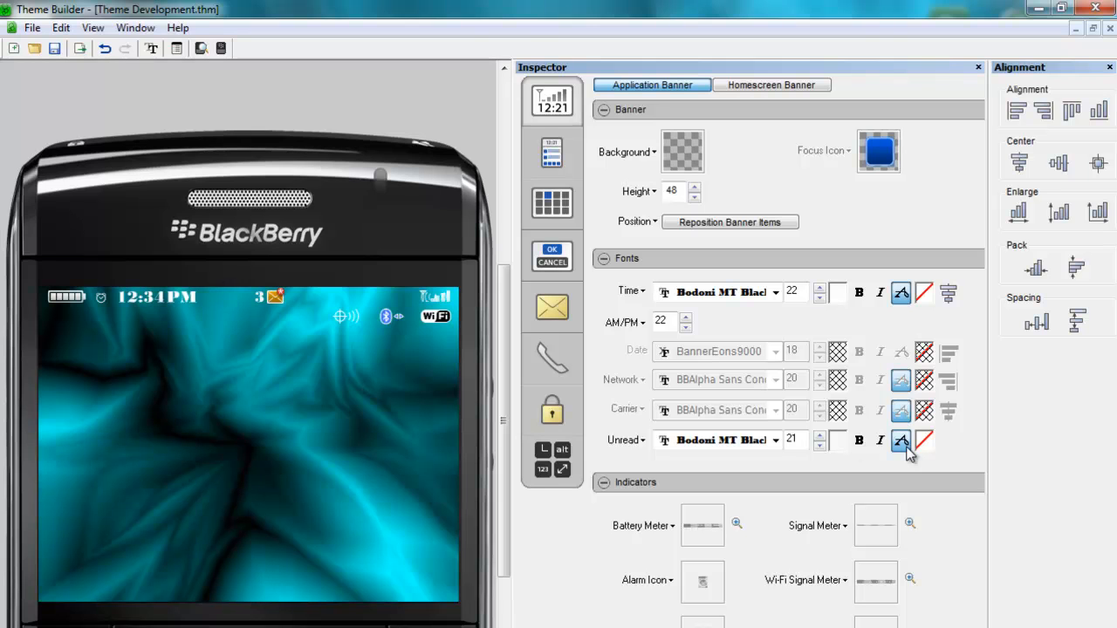
# - Return to the homescreen banner and increase the Time font size to 40
pyautogui.click(760, 86)
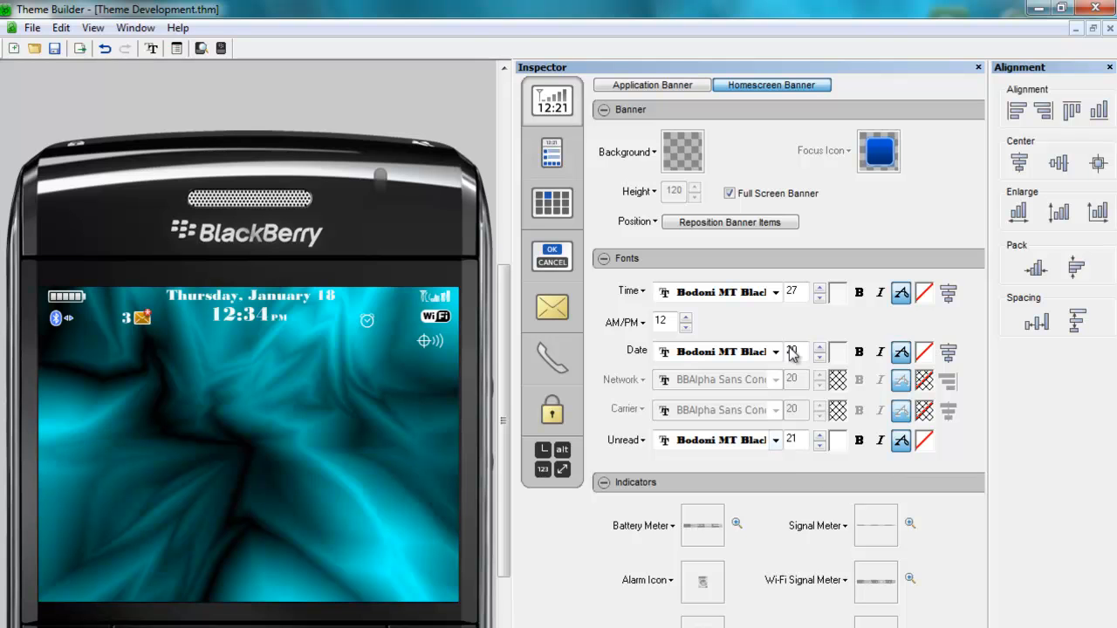
pyautogui.click(820, 289)
pyautogui.click(820, 289)
pyautogui.click(820, 290)
pyautogui.click(820, 289)
pyautogui.click(820, 290)
pyautogui.click(820, 291)
pyautogui.click(820, 291)
pyautogui.click(820, 290)
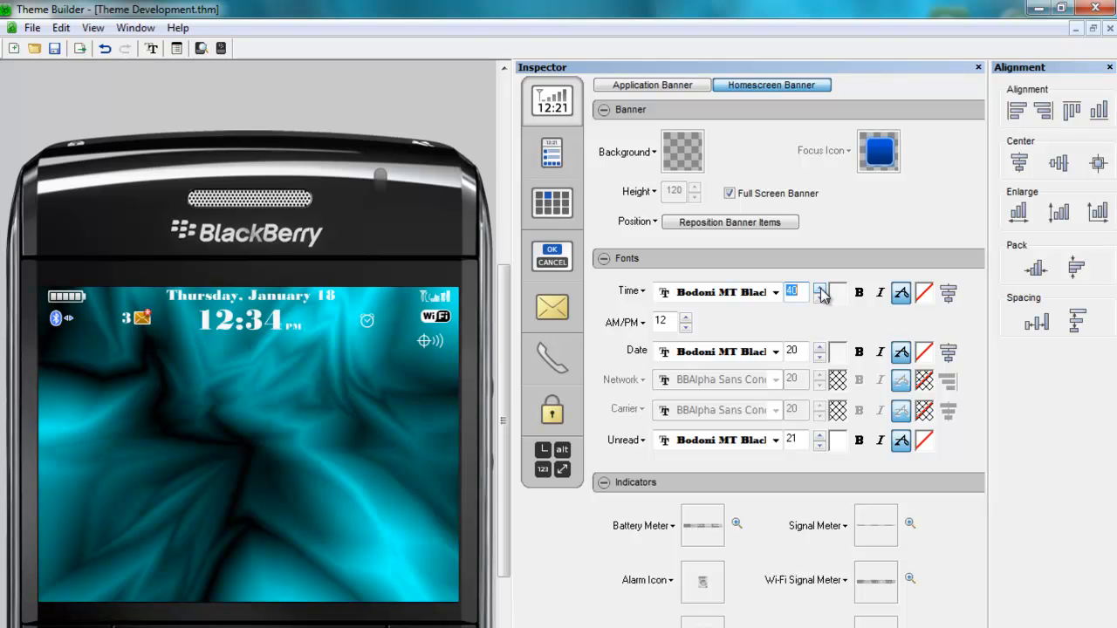
# - Try Bodoni MT Condensed for the homescreen Time font, then switch back to Bodoni MT Black
pyautogui.click(776, 295)
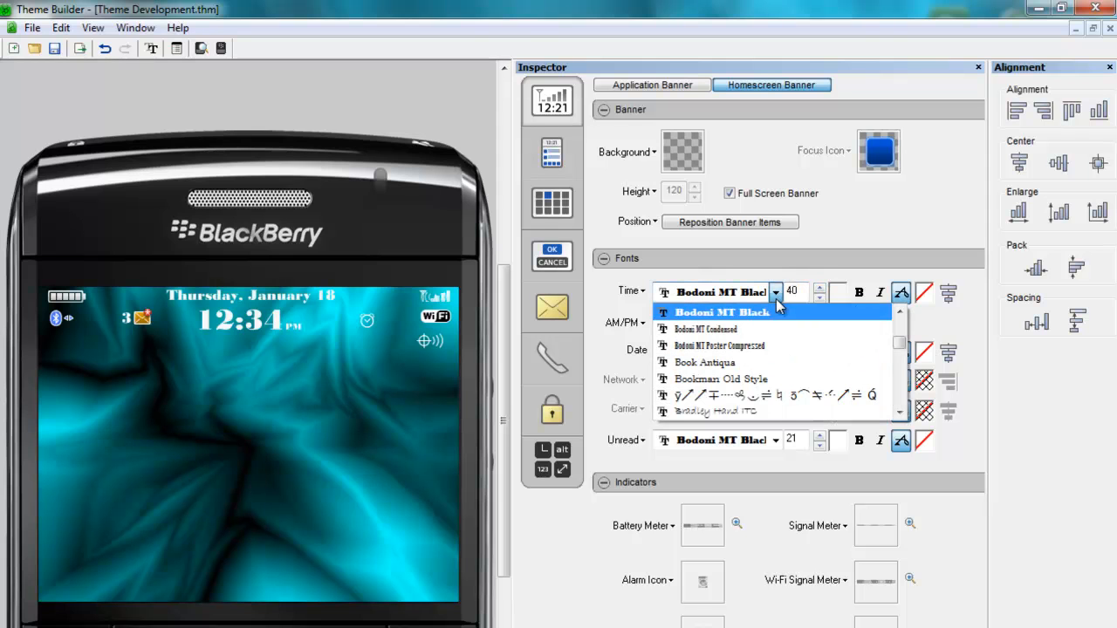
pyautogui.click(731, 331)
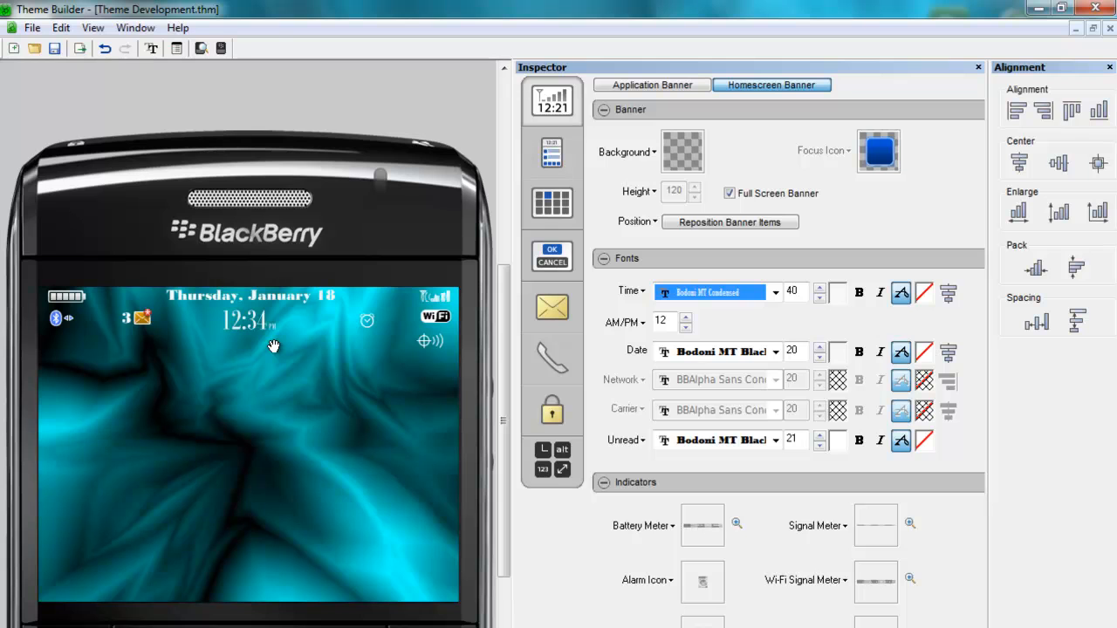
pyautogui.click(775, 293)
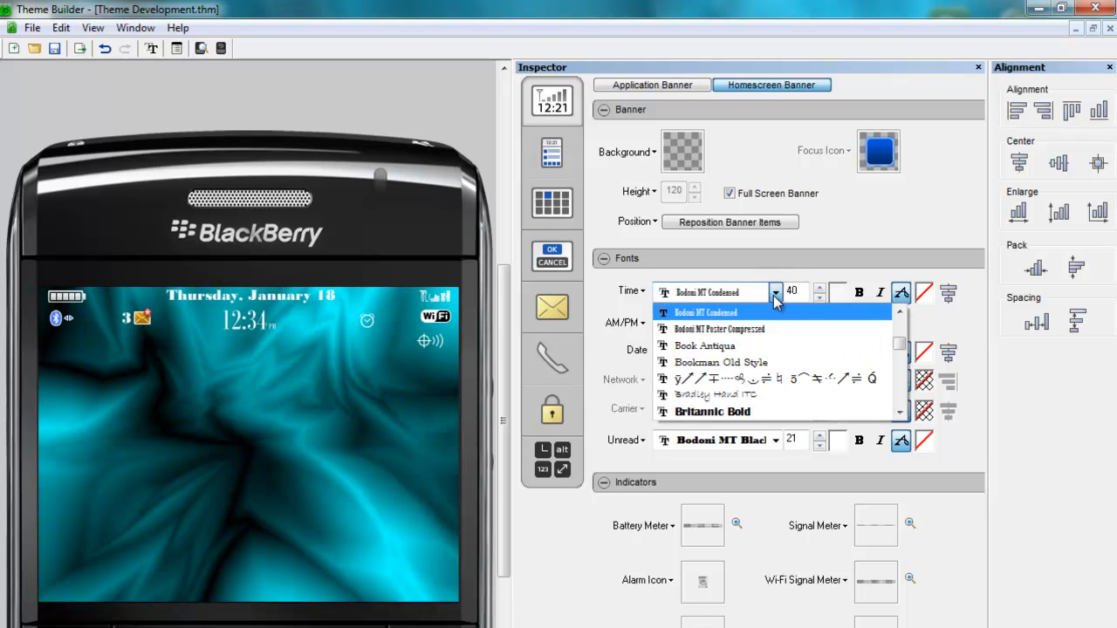
pyautogui.click(900, 312)
pyautogui.click(900, 314)
pyautogui.click(815, 325)
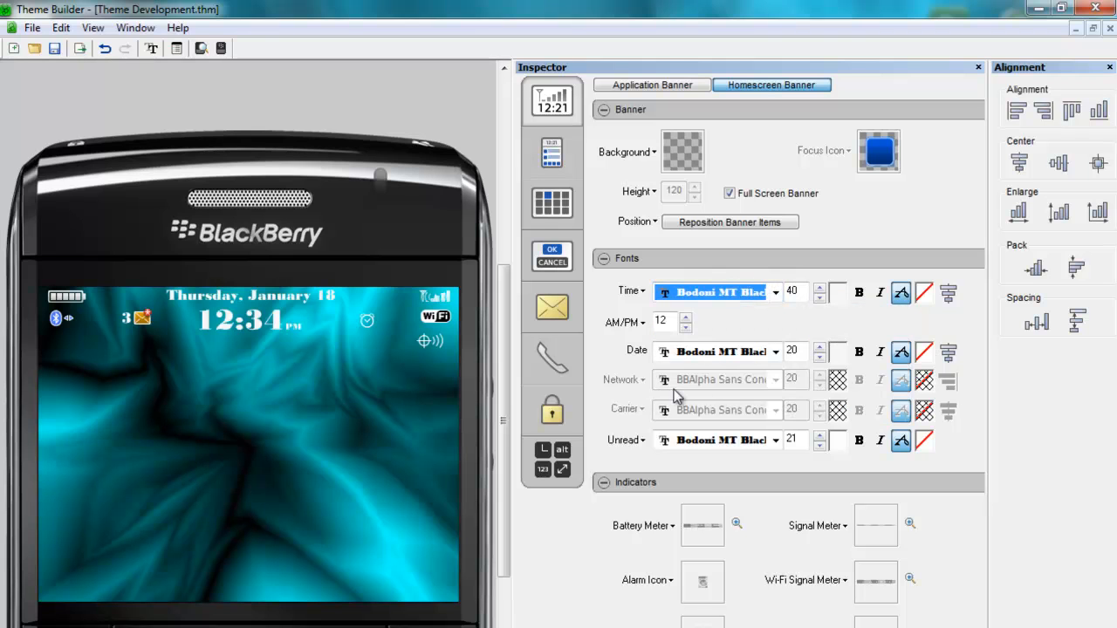
# - Try raising the Time font size to 50, then lower it back to 40
pyautogui.click(819, 288)
pyautogui.click(819, 288)
pyautogui.click(819, 288)
pyautogui.click(819, 288)
pyautogui.click(819, 288)
pyautogui.click(819, 288)
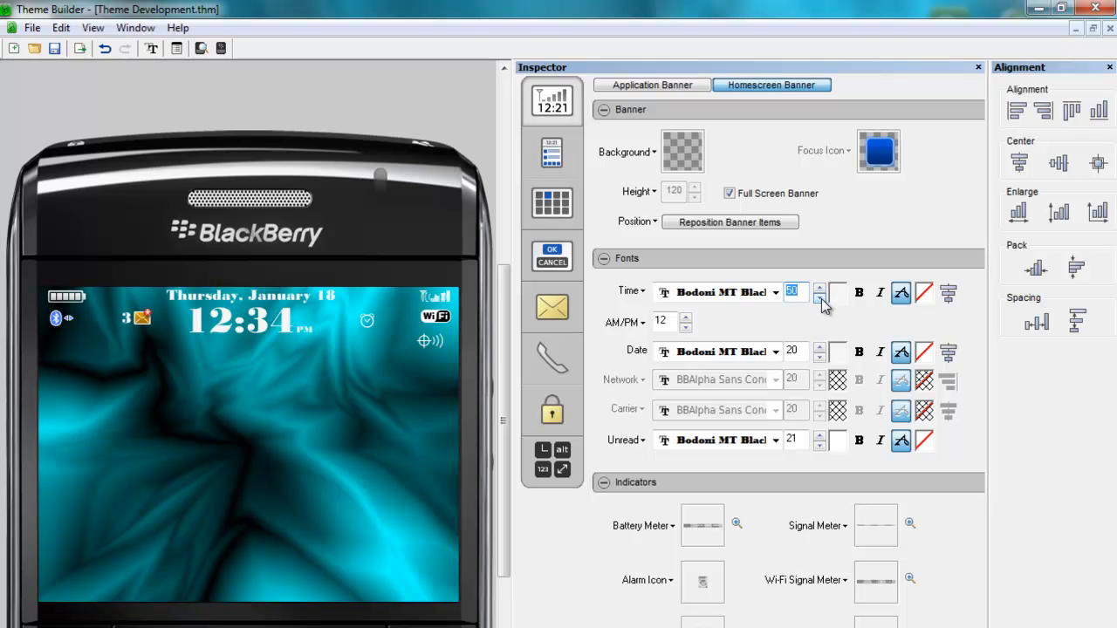
pyautogui.click(819, 298)
pyautogui.click(820, 298)
pyautogui.click(820, 298)
pyautogui.click(819, 299)
pyautogui.click(819, 299)
pyautogui.click(820, 298)
pyautogui.click(819, 298)
pyautogui.click(820, 298)
pyautogui.click(819, 298)
pyautogui.click(819, 298)
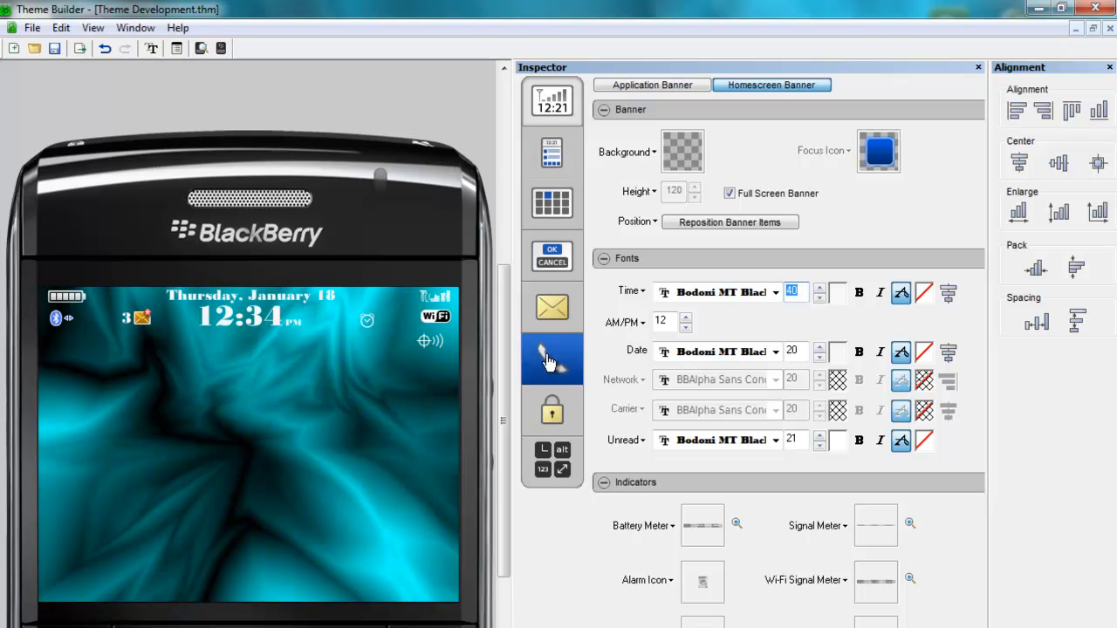
# - Increase the AM/PM font size to 25
pyautogui.click(688, 322)
pyautogui.click(688, 322)
pyautogui.click(687, 322)
pyautogui.click(687, 322)
pyautogui.click(687, 322)
pyautogui.click(687, 322)
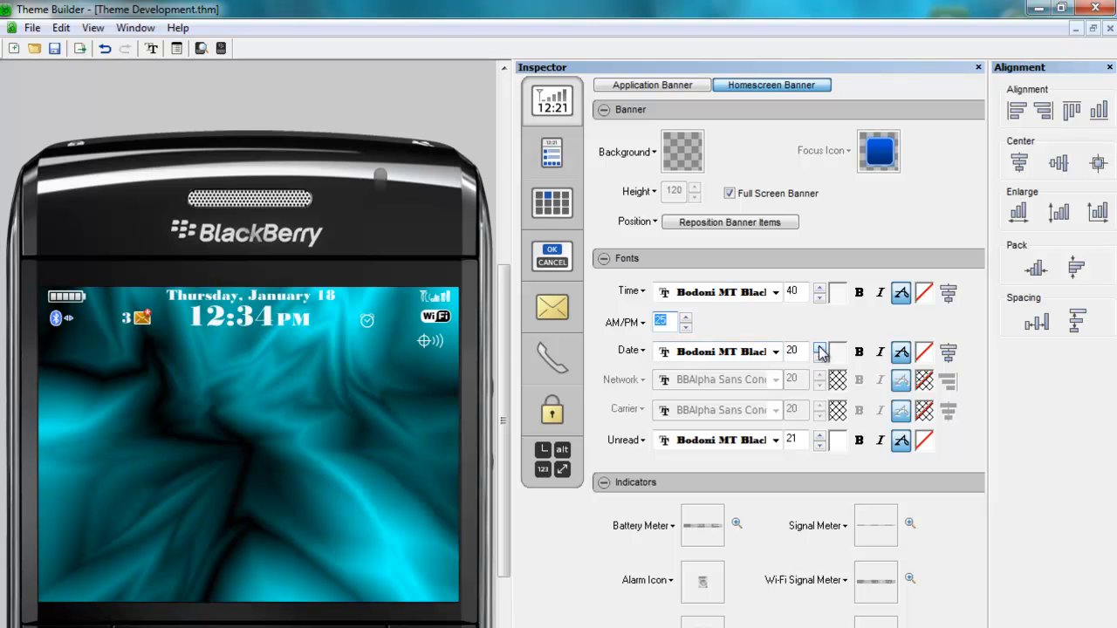
# - Increase the Date font size to 32
pyautogui.moveTo(819, 348); pyautogui.dragTo(819, 347)
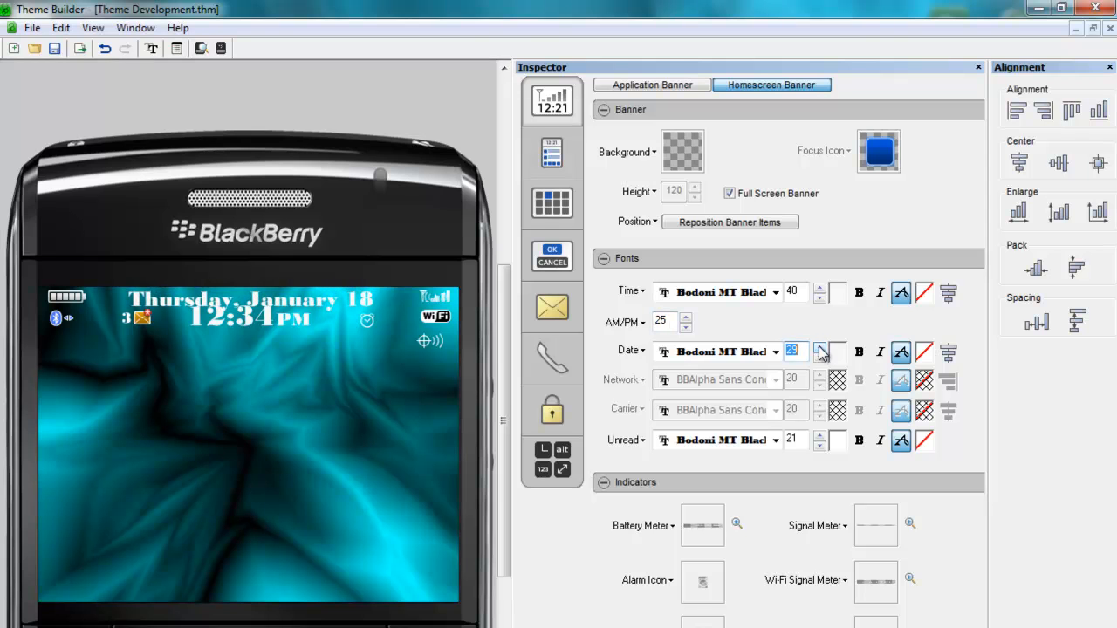
pyautogui.click(819, 348)
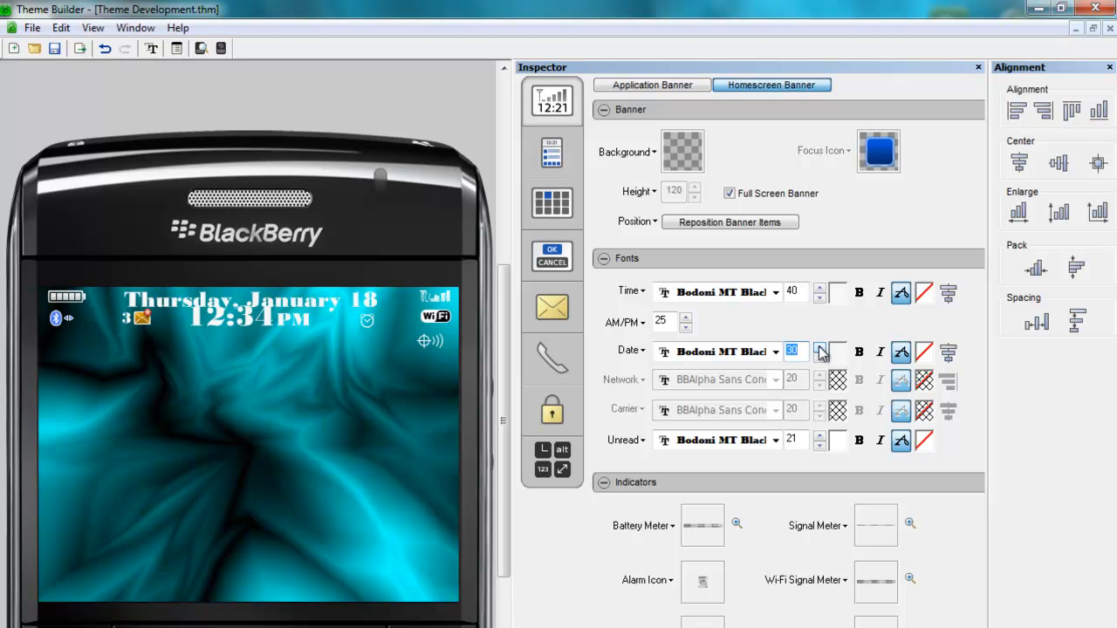
pyautogui.click(820, 348)
pyautogui.click(819, 348)
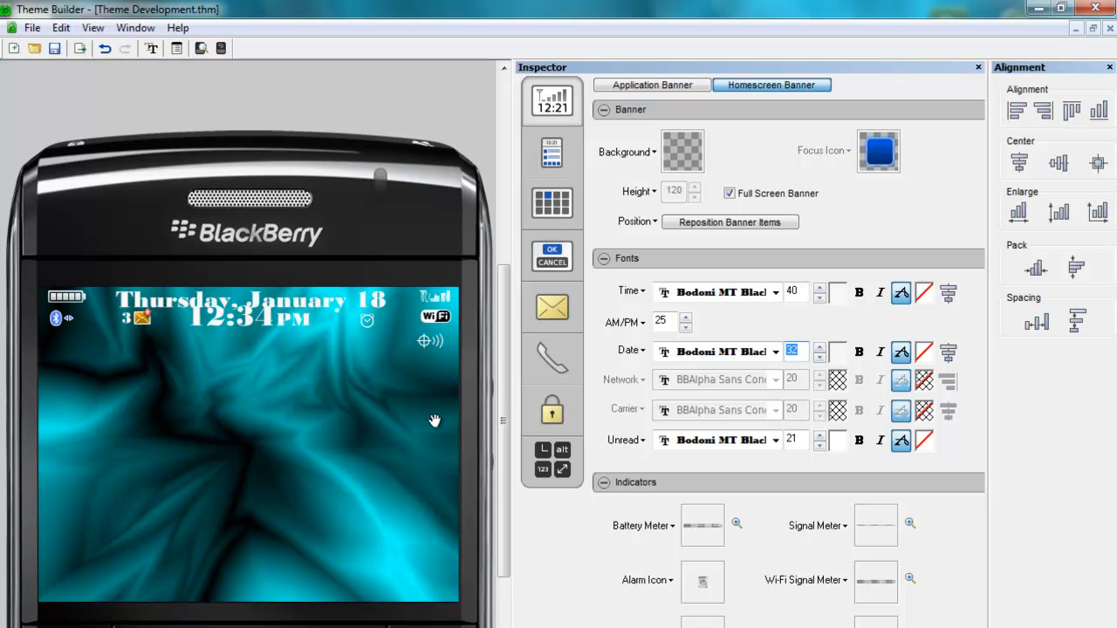
# - Increase the Unread font size to 30
pyautogui.click(819, 434)
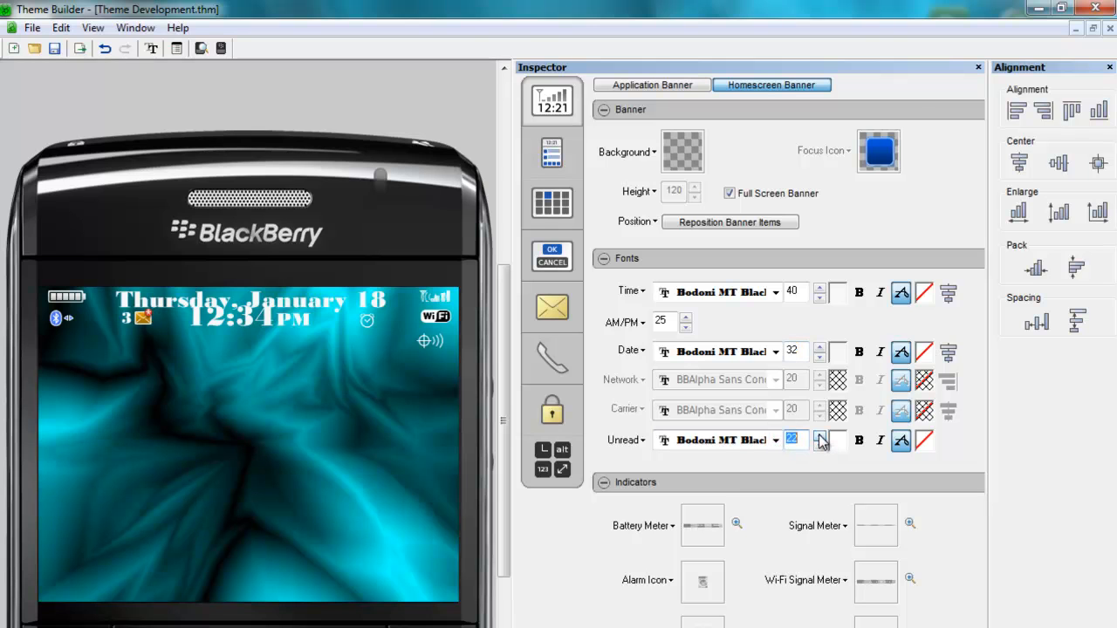
pyautogui.click(820, 434)
pyautogui.click(819, 434)
pyautogui.click(819, 434)
pyautogui.click(819, 435)
pyautogui.click(819, 434)
pyautogui.click(819, 434)
pyautogui.click(819, 445)
pyautogui.click(820, 435)
pyautogui.click(819, 436)
pyautogui.click(819, 435)
pyautogui.click(819, 435)
pyautogui.click(819, 446)
pyautogui.click(819, 447)
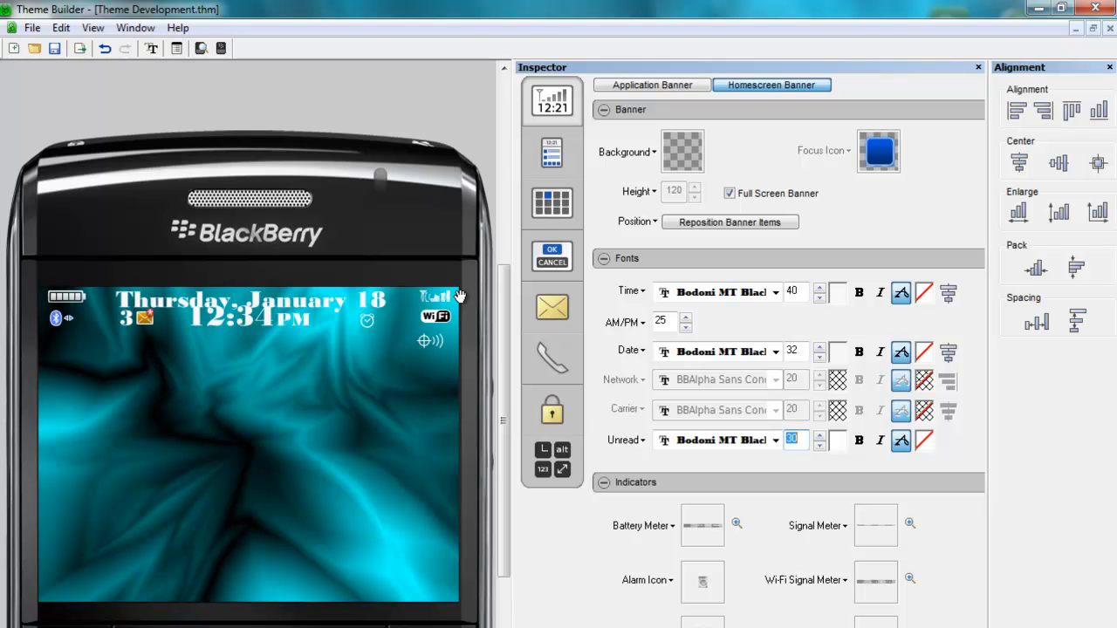
# - Reposition homescreen banner items: lower the time slightly and widen and shift the date item
pyautogui.click(728, 221)
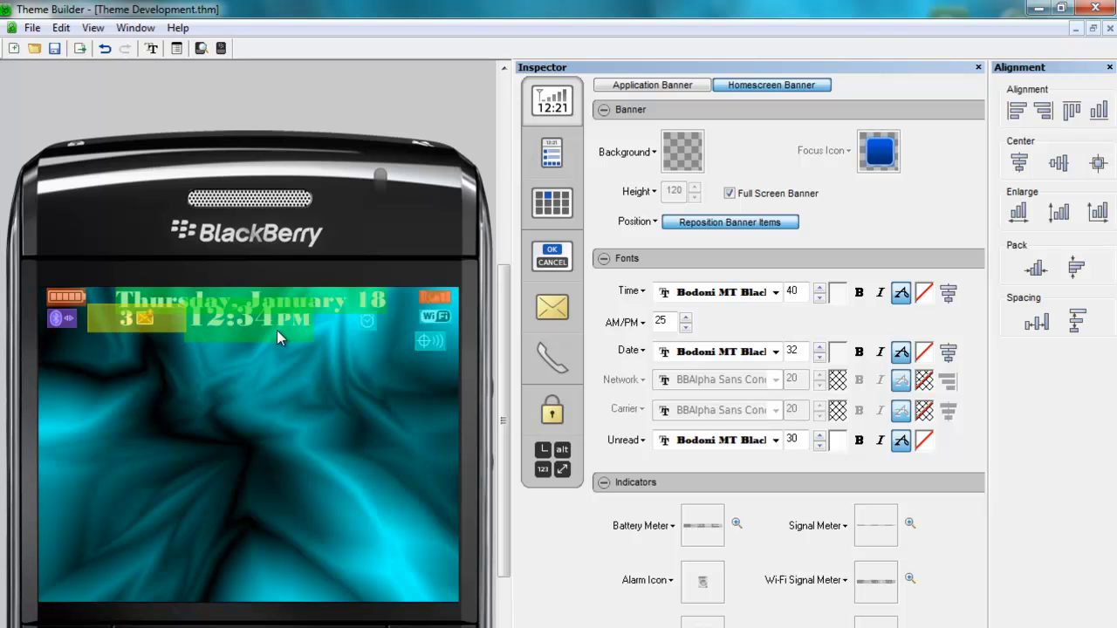
pyautogui.moveTo(276, 330); pyautogui.dragTo(277, 342)
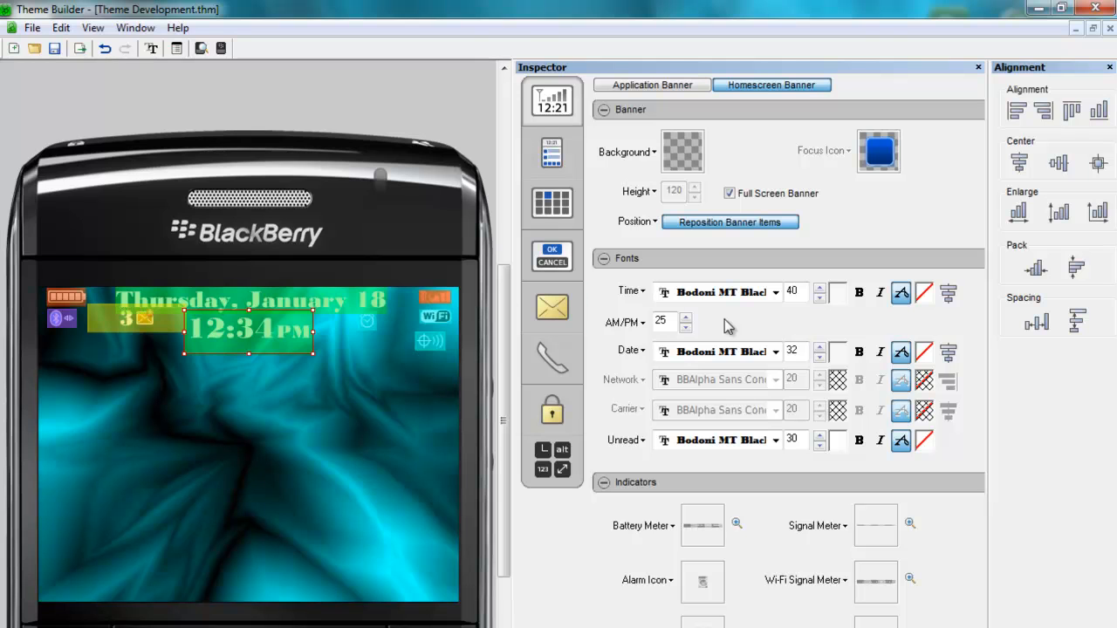
pyautogui.click(286, 303)
pyautogui.moveTo(385, 299); pyautogui.dragTo(418, 303)
pyautogui.moveTo(304, 309); pyautogui.dragTo(290, 308)
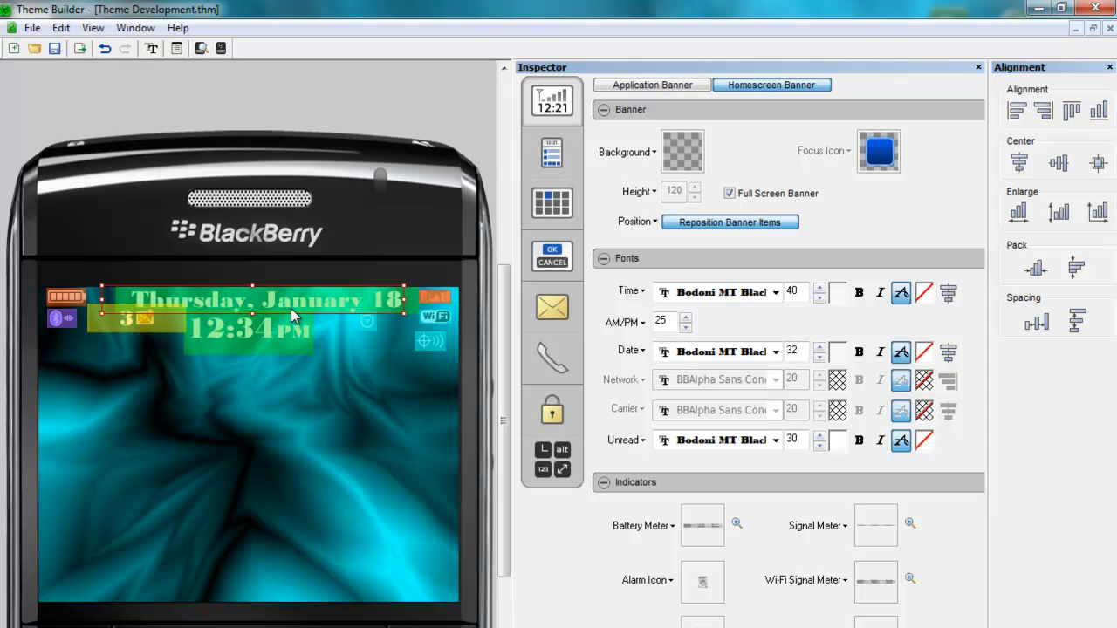
# - Widen the time item and lower the unread and alarm items, then finish repositioning the homescreen banner
pyautogui.click(276, 337)
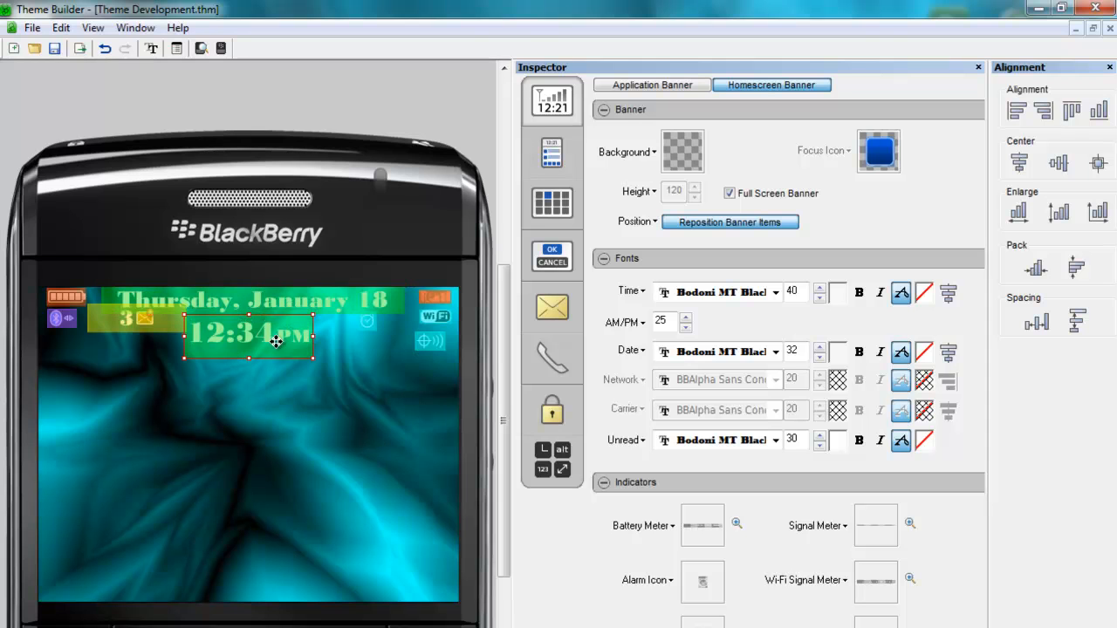
pyautogui.moveTo(315, 334); pyautogui.dragTo(271, 339)
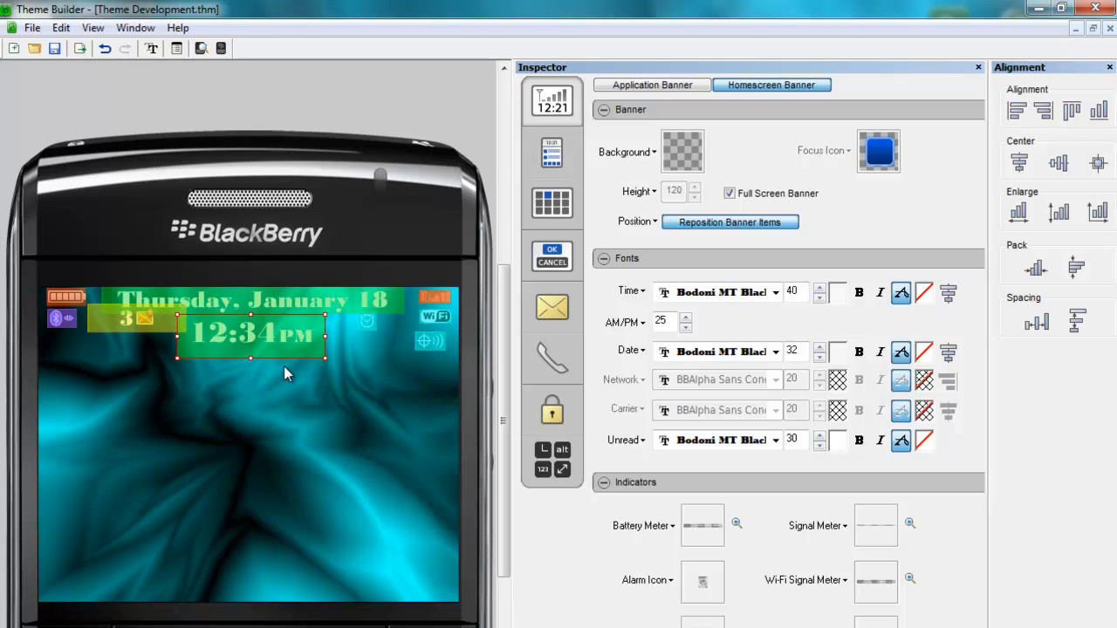
pyautogui.moveTo(155, 327); pyautogui.dragTo(156, 336)
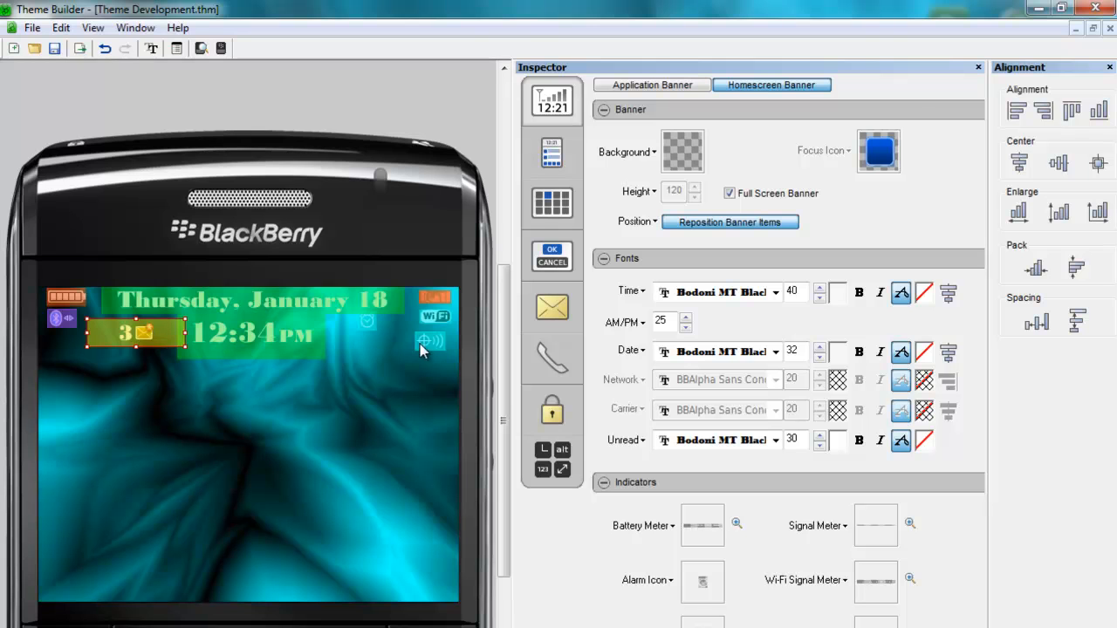
pyautogui.click(375, 331)
pyautogui.moveTo(376, 329); pyautogui.dragTo(376, 335)
pyautogui.click(696, 228)
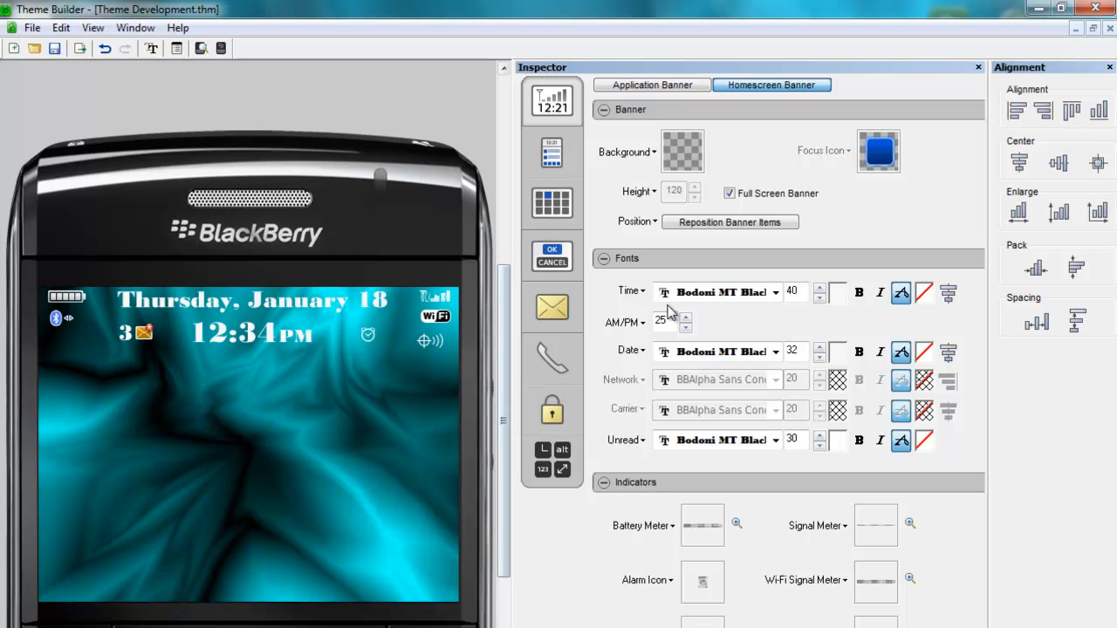
# - Reopen banner repositioning, nudge the date item slightly, and finish repositioning
pyautogui.click(713, 225)
pyautogui.moveTo(284, 302)
pyautogui.mouseDown()
pyautogui.moveTo(282, 290)
pyautogui.moveTo(283, 303)
pyautogui.mouseUp()
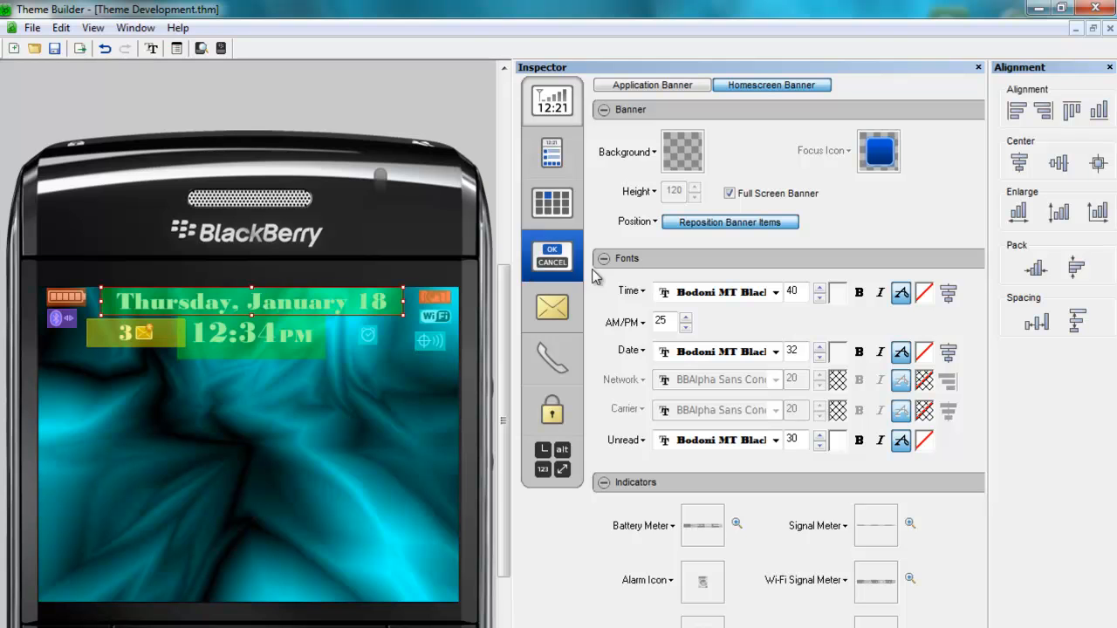
pyautogui.click(702, 225)
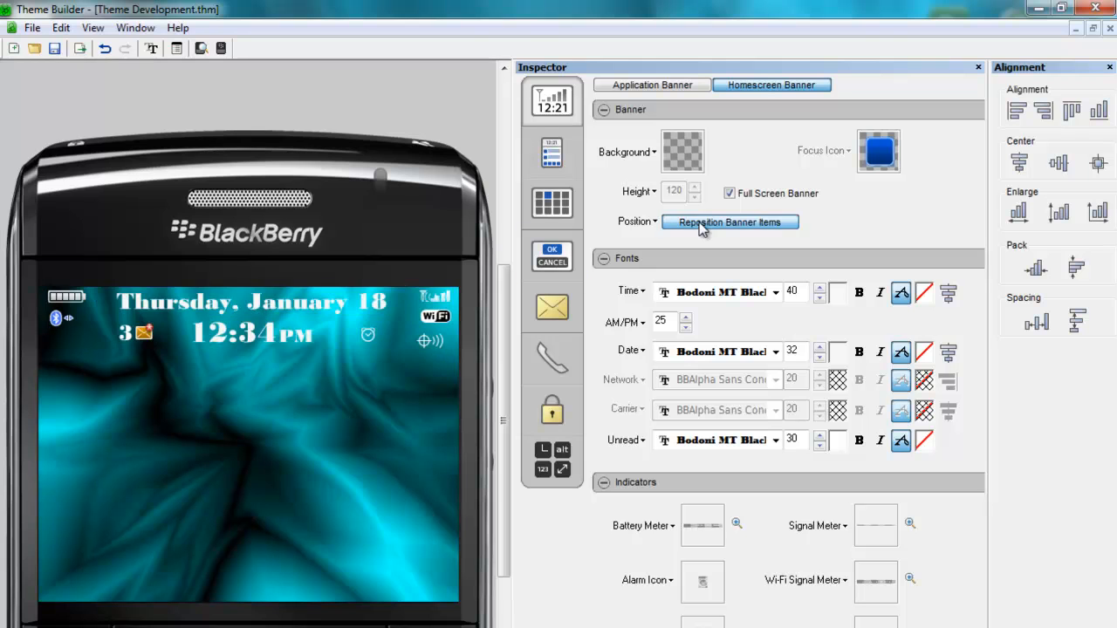
# - Switch to the application banner and increase its Time font size to 40
pyautogui.click(651, 85)
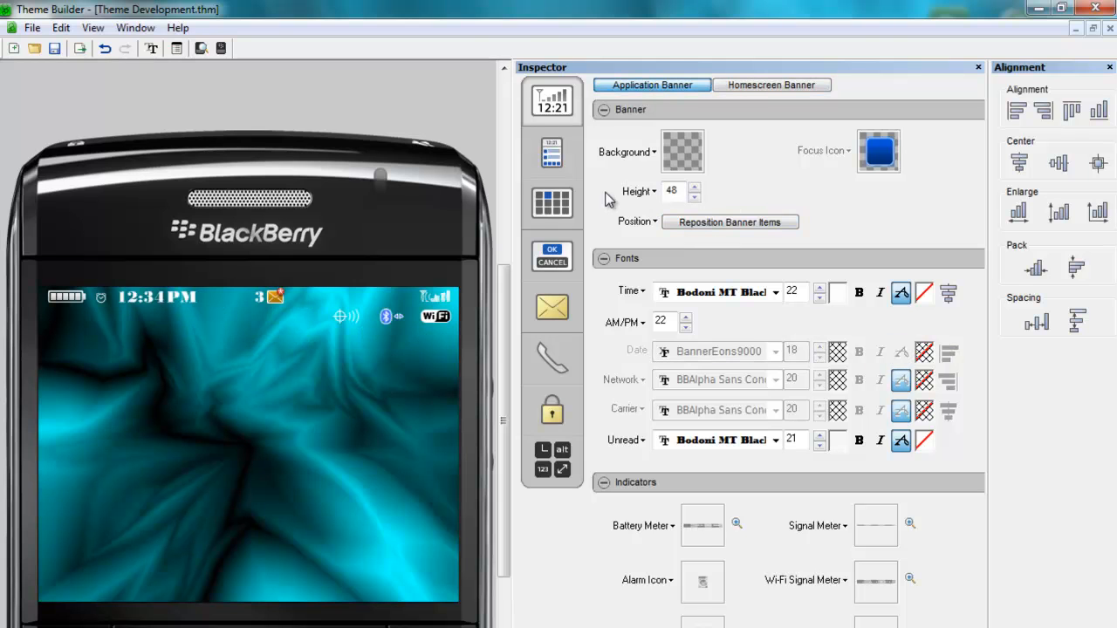
pyautogui.click(819, 289)
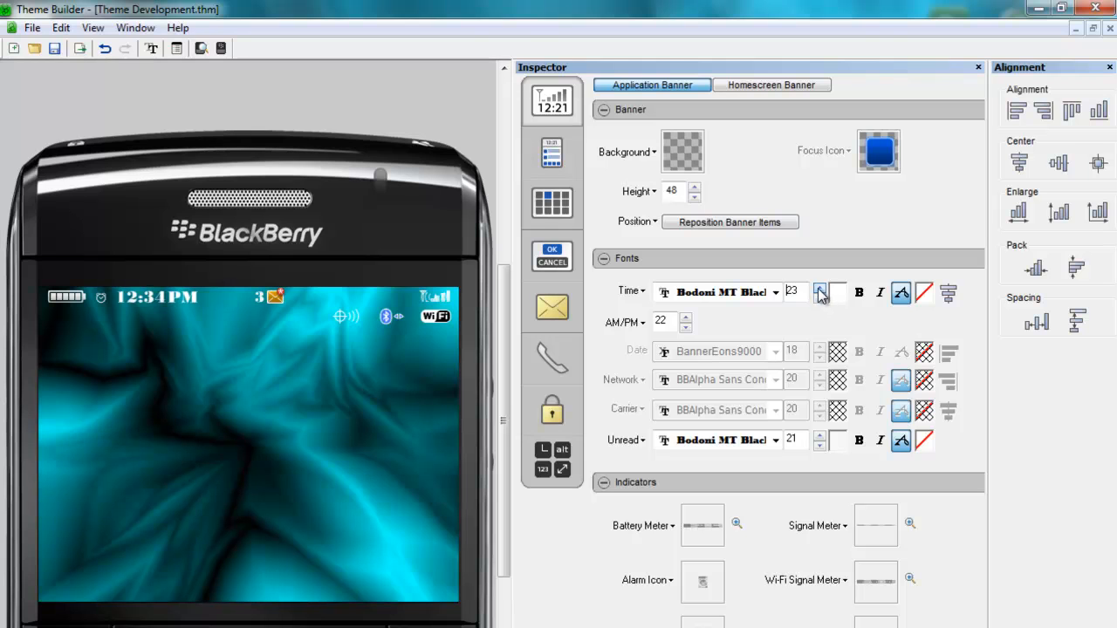
pyautogui.click(819, 289)
pyautogui.click(819, 289)
pyautogui.click(820, 289)
pyautogui.click(819, 288)
pyautogui.click(819, 289)
pyautogui.click(819, 289)
pyautogui.click(819, 289)
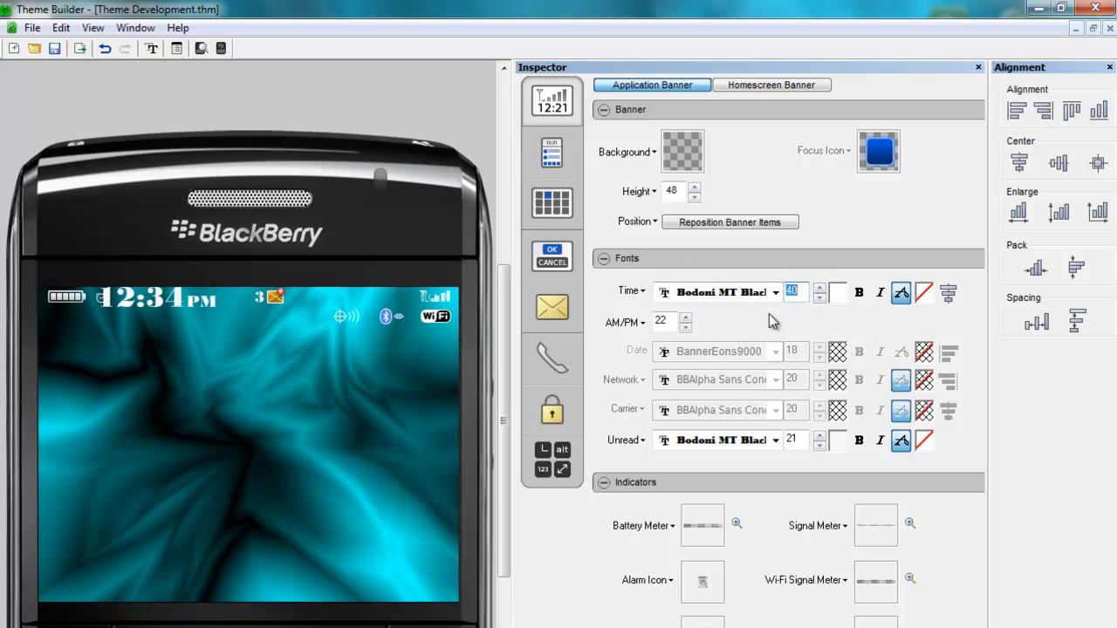
# - Set the application banner's Unread font size to 30
pyautogui.click(775, 441)
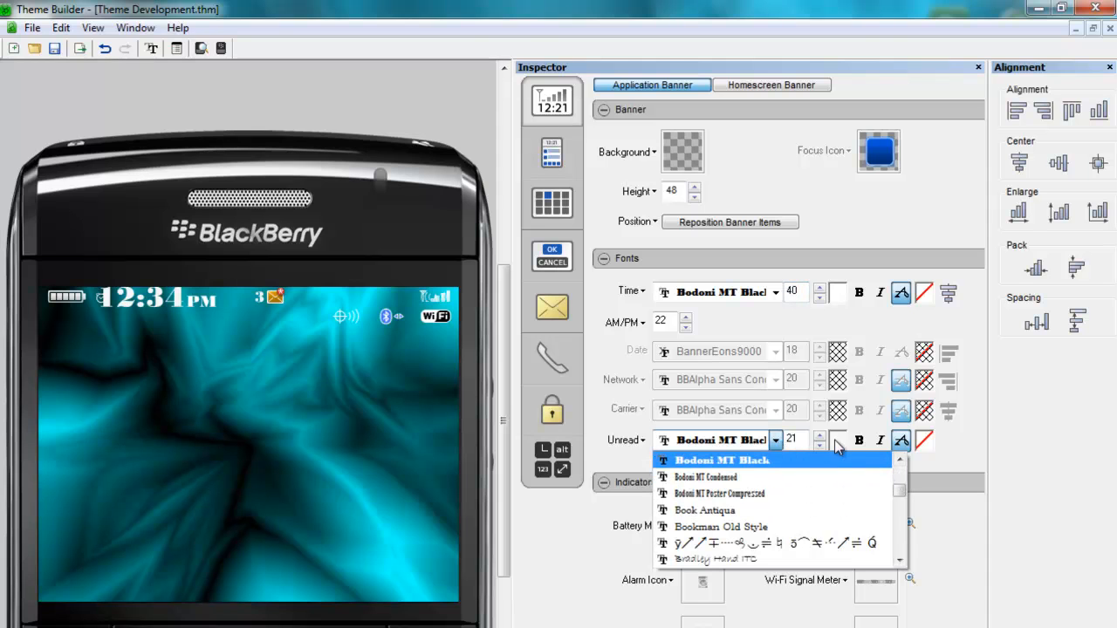
pyautogui.click(1001, 445)
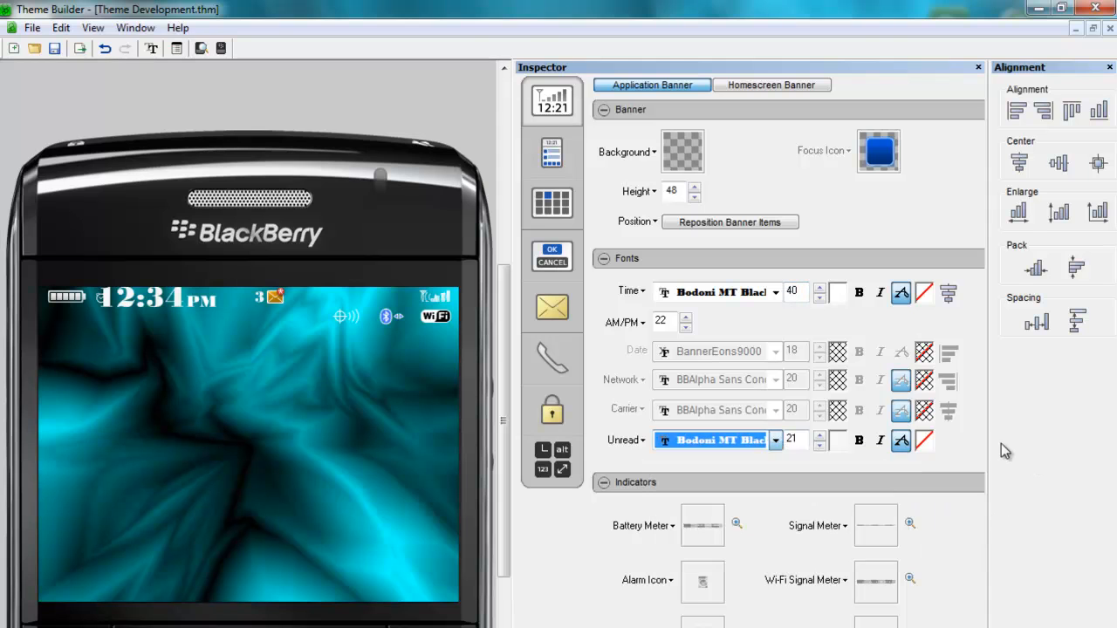
pyautogui.click(818, 435)
pyautogui.click(818, 435)
pyautogui.click(818, 435)
pyautogui.click(819, 435)
pyautogui.click(818, 435)
pyautogui.click(818, 435)
pyautogui.click(819, 435)
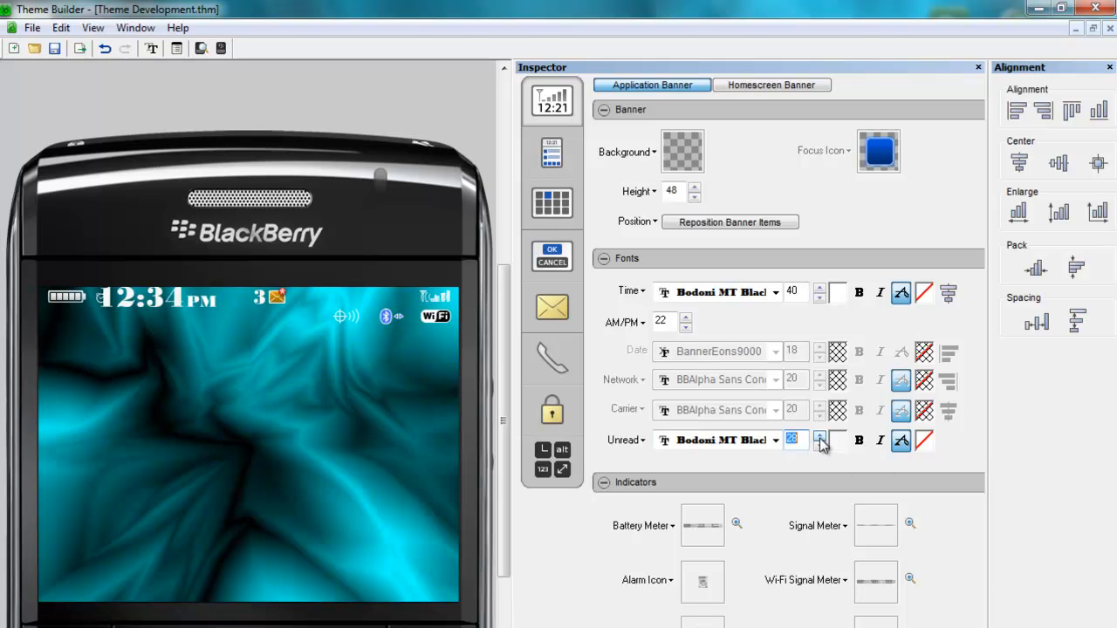
pyautogui.click(819, 437)
pyautogui.click(819, 437)
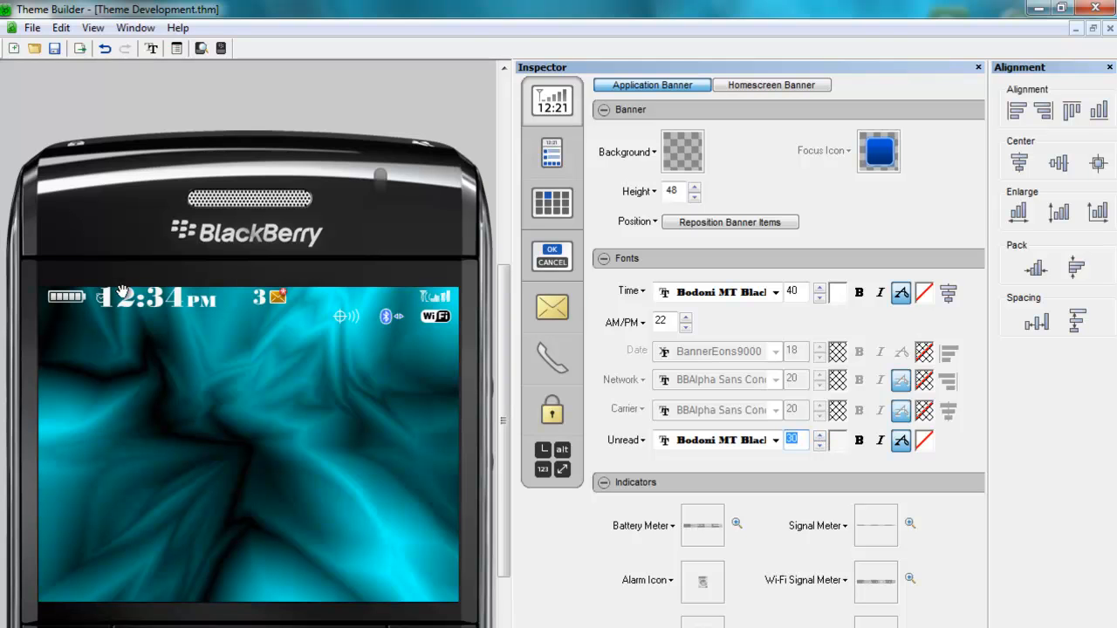
# - Reposition application banner items, moving the unread item down out of the way and centering the time
pyautogui.click(720, 225)
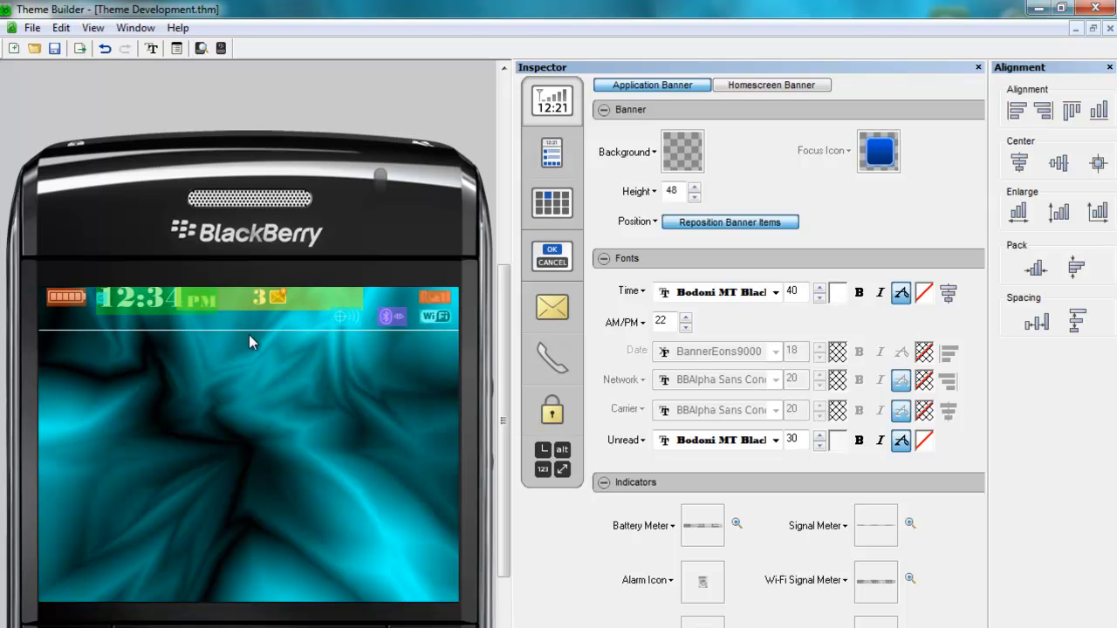
pyautogui.moveTo(253, 302); pyautogui.dragTo(220, 443)
pyautogui.moveTo(161, 319); pyautogui.dragTo(248, 317)
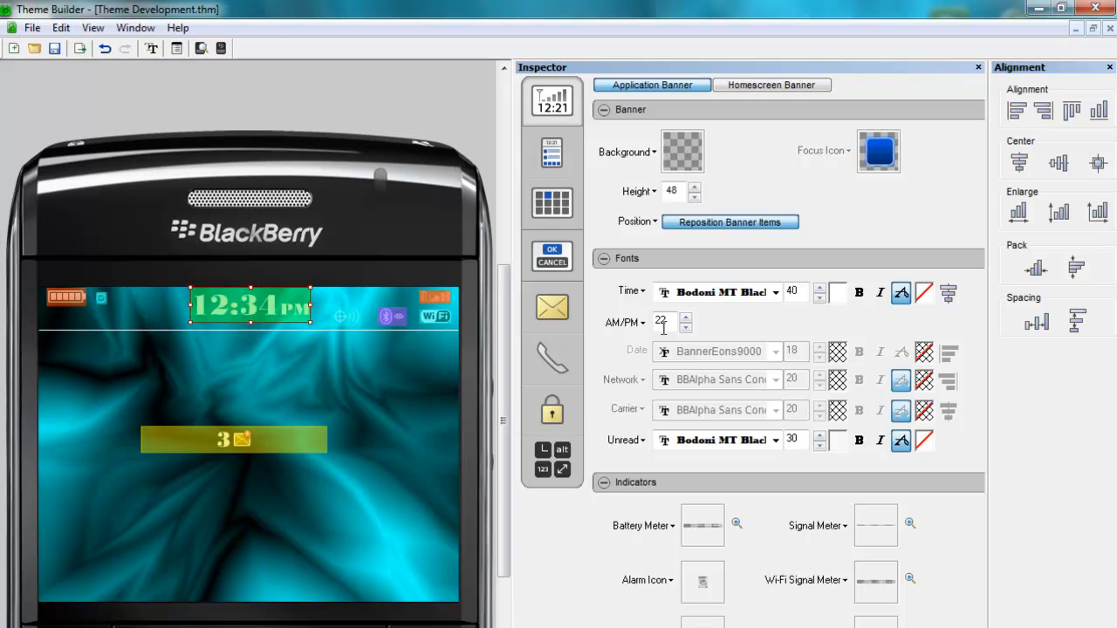
# - Increase the AM/PM font size to 25 and widen the time item to fit
pyautogui.click(685, 318)
pyautogui.click(685, 319)
pyautogui.click(684, 318)
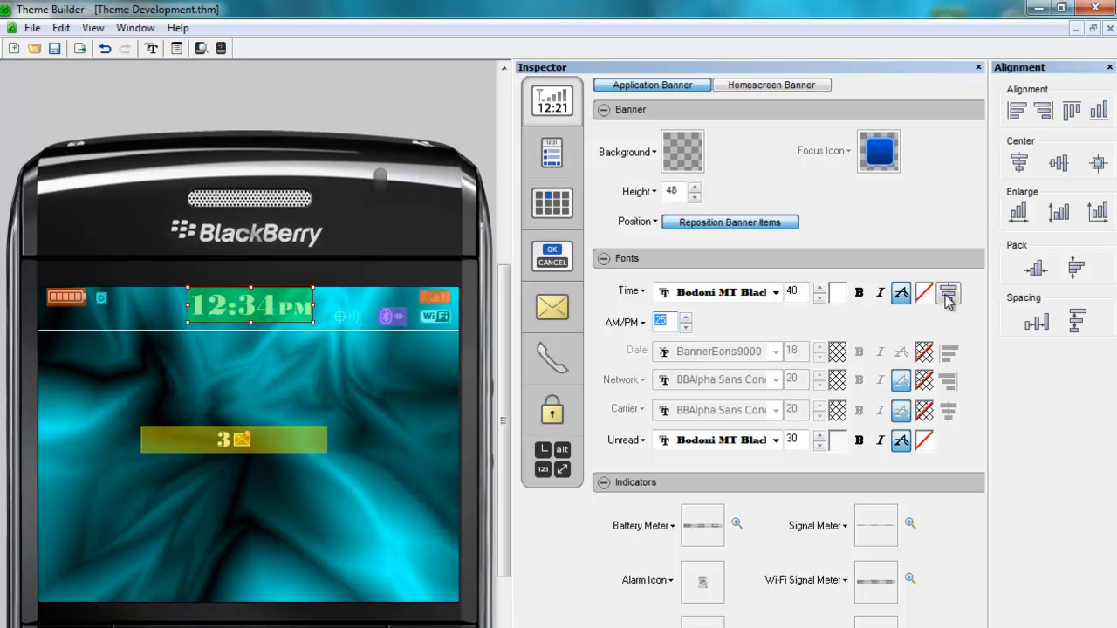
pyautogui.click(279, 305)
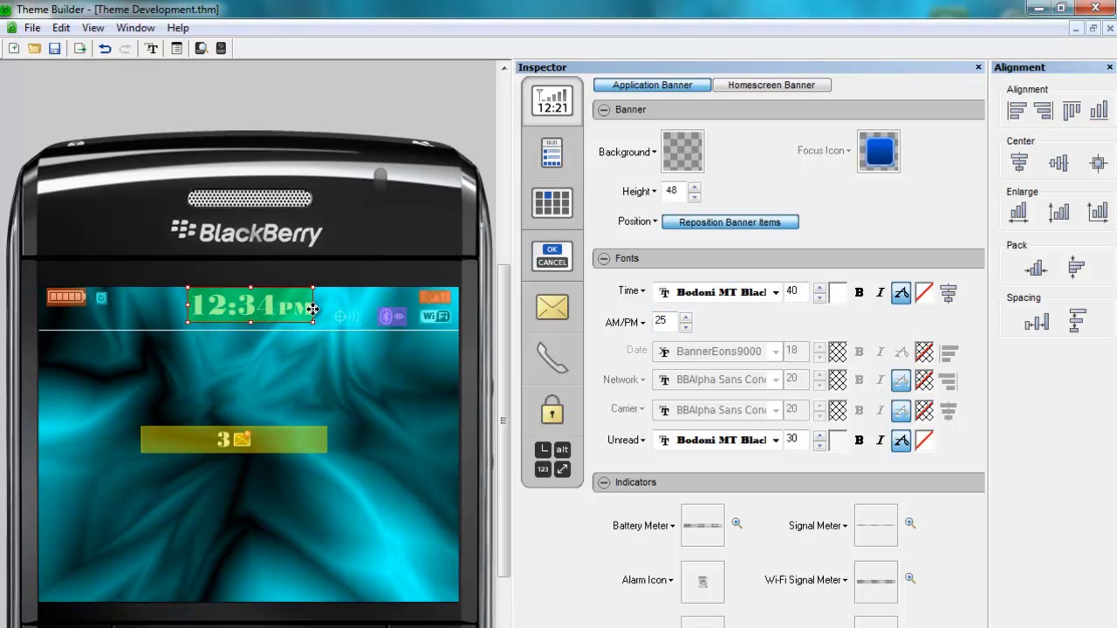
pyautogui.moveTo(312, 306); pyautogui.dragTo(274, 304)
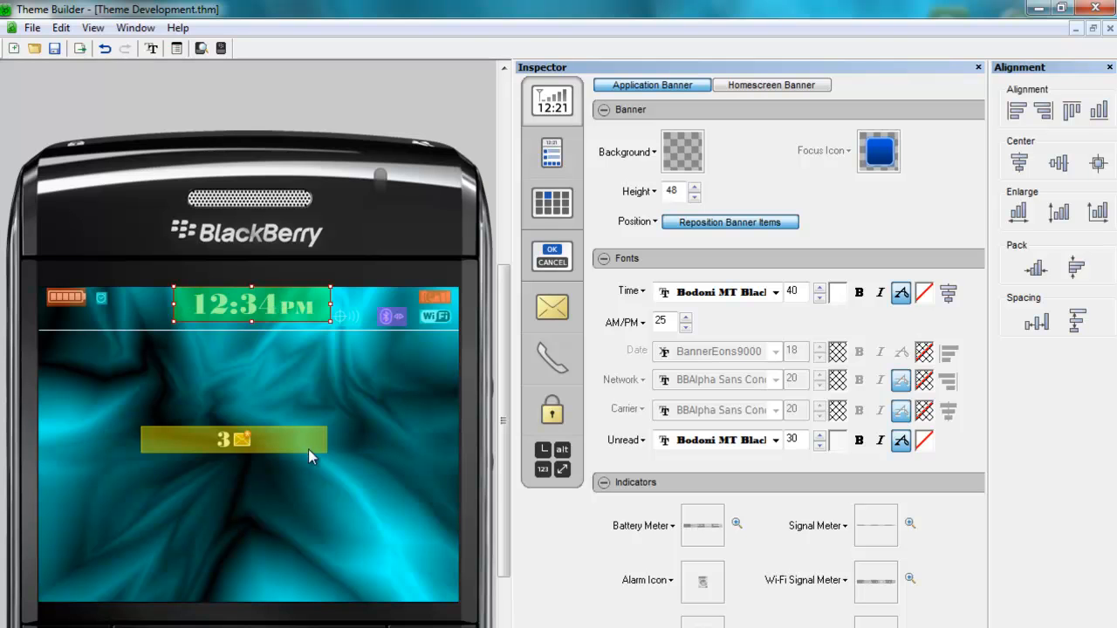
# - Narrow the unread item to fit its content
pyautogui.click(285, 436)
pyautogui.moveTo(326, 441); pyautogui.dragTo(216, 442)
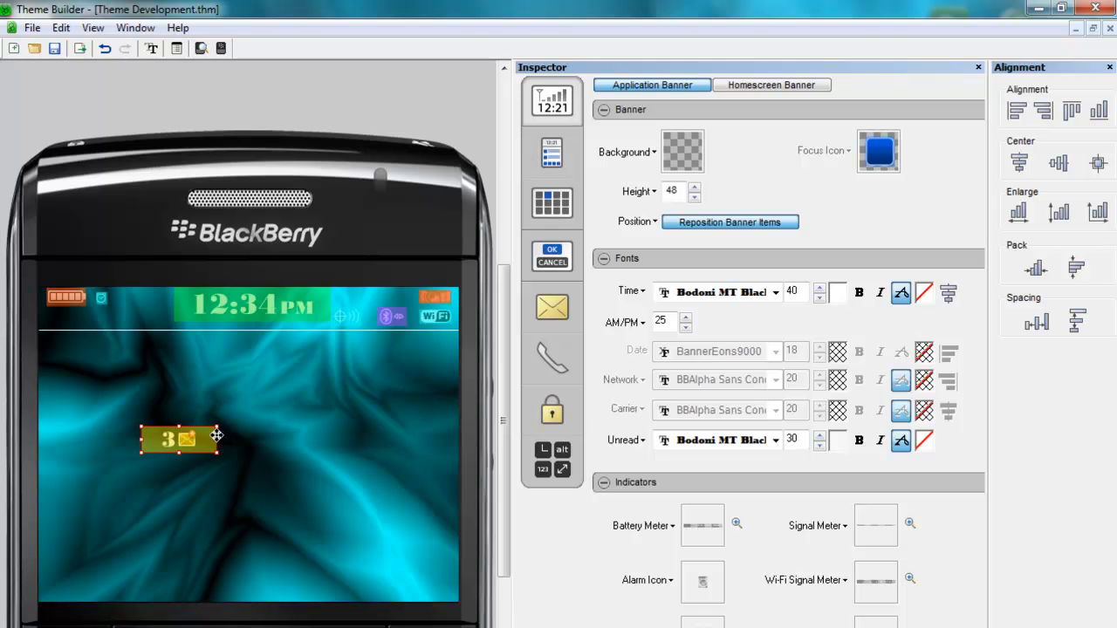
pyautogui.click(111, 303)
pyautogui.moveTo(160, 310); pyautogui.dragTo(374, 297)
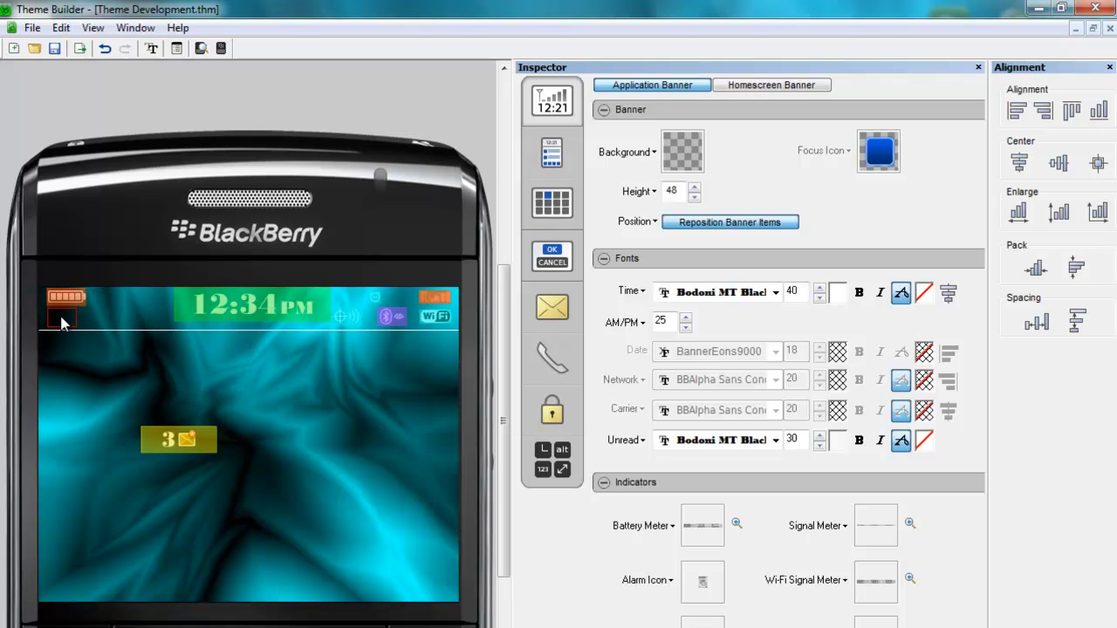
pyautogui.hotkey('ctrl', 'z')
pyautogui.moveTo(402, 327); pyautogui.dragTo(401, 324)
# - Move the unread item to the banner's upper left beside the time and finish repositioning
pyautogui.click(199, 433)
pyautogui.moveTo(199, 434); pyautogui.dragTo(160, 305)
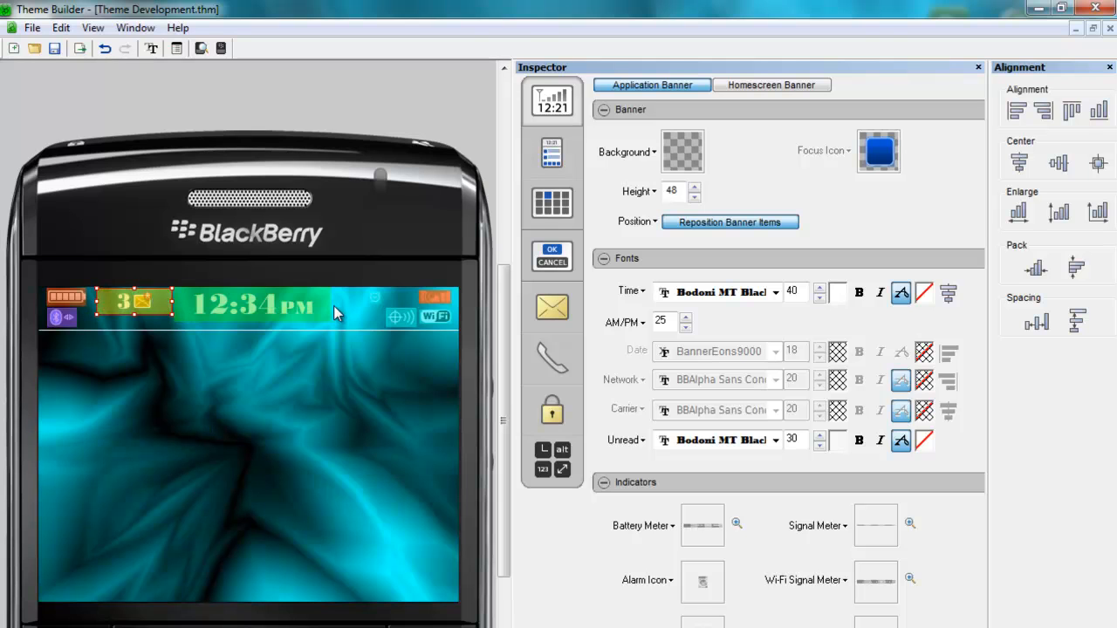
pyautogui.click(767, 223)
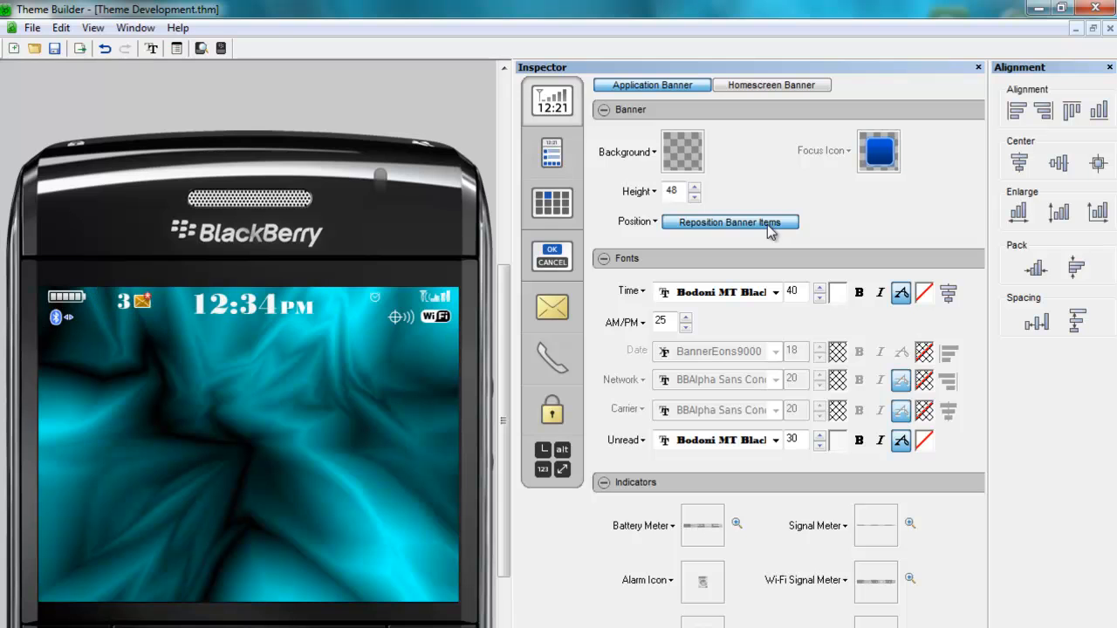